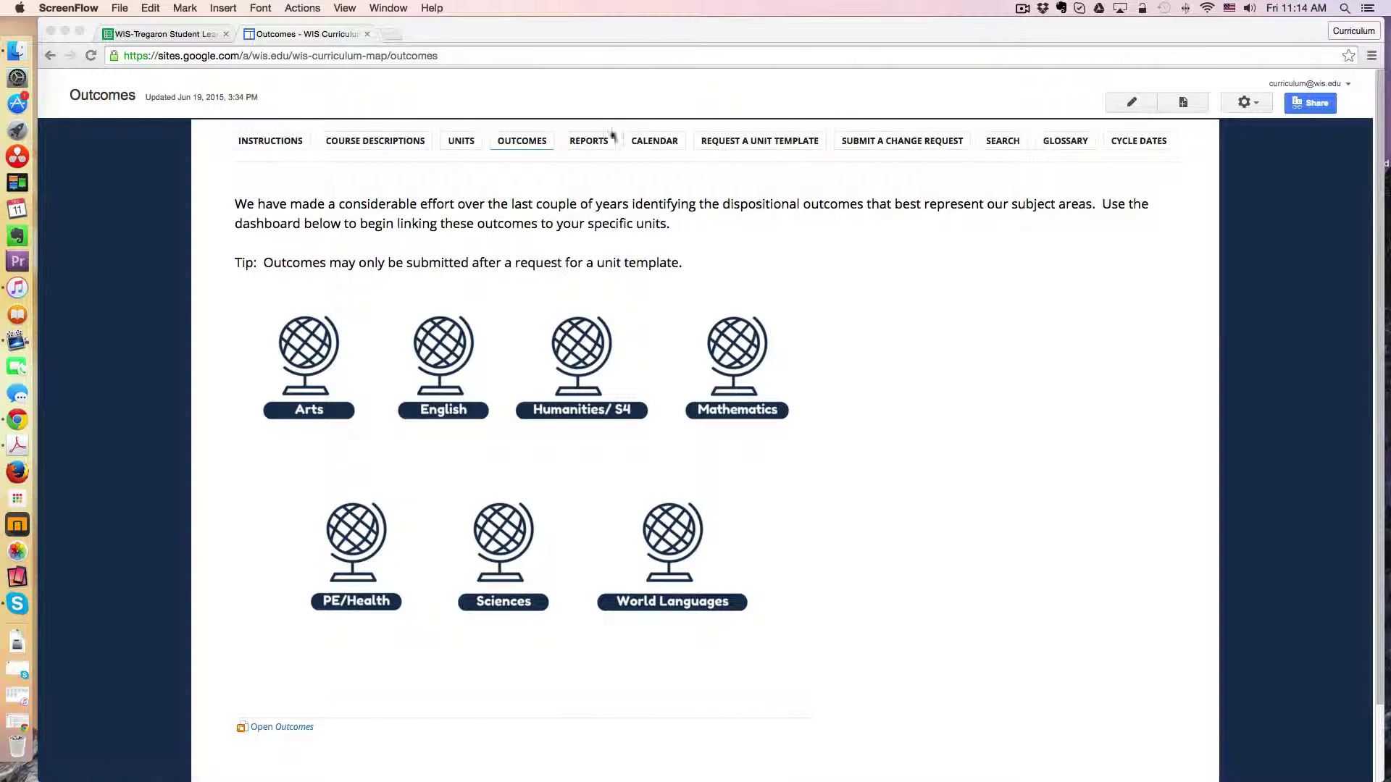
Open the curriculum map's Reports page and look over the unit charts and the total units gauge.
click(592, 143)
click(592, 142)
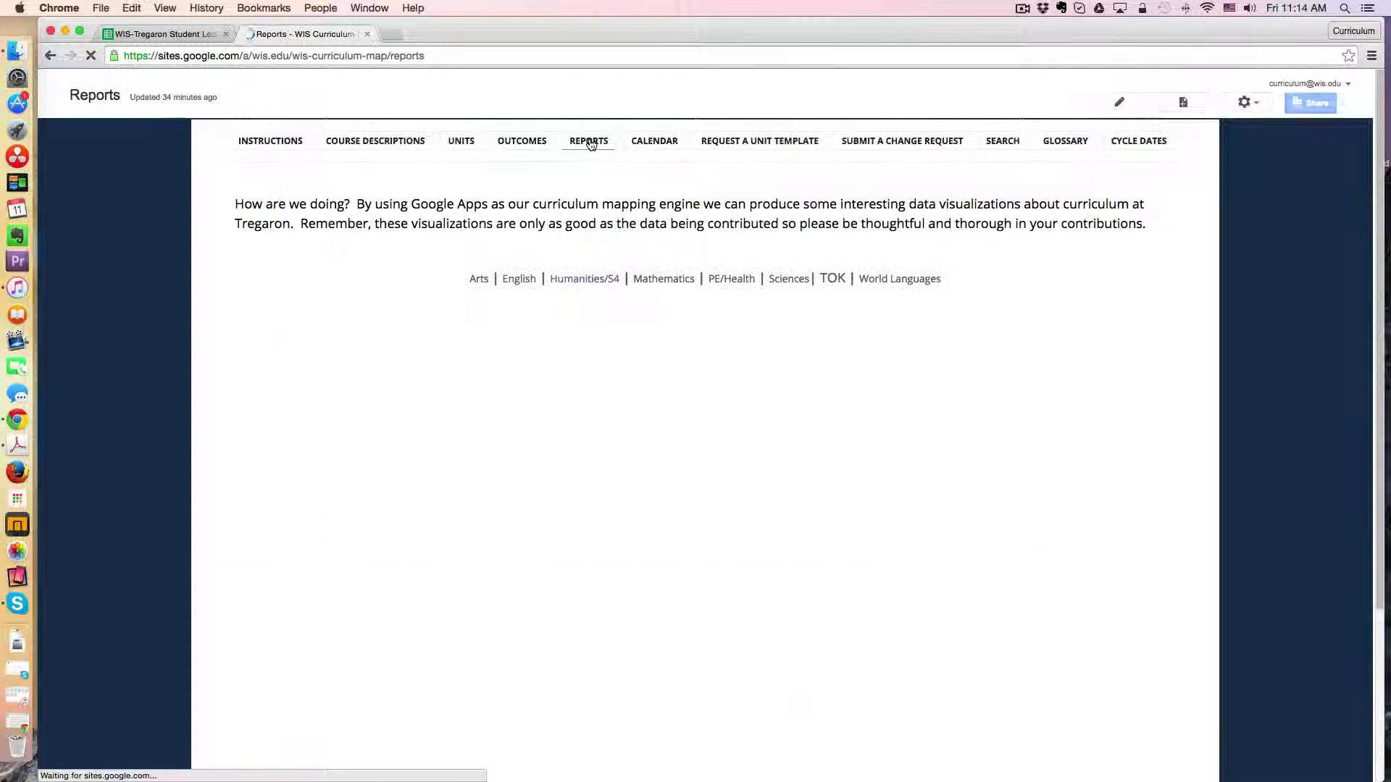
scroll(886, 376, down, 5)
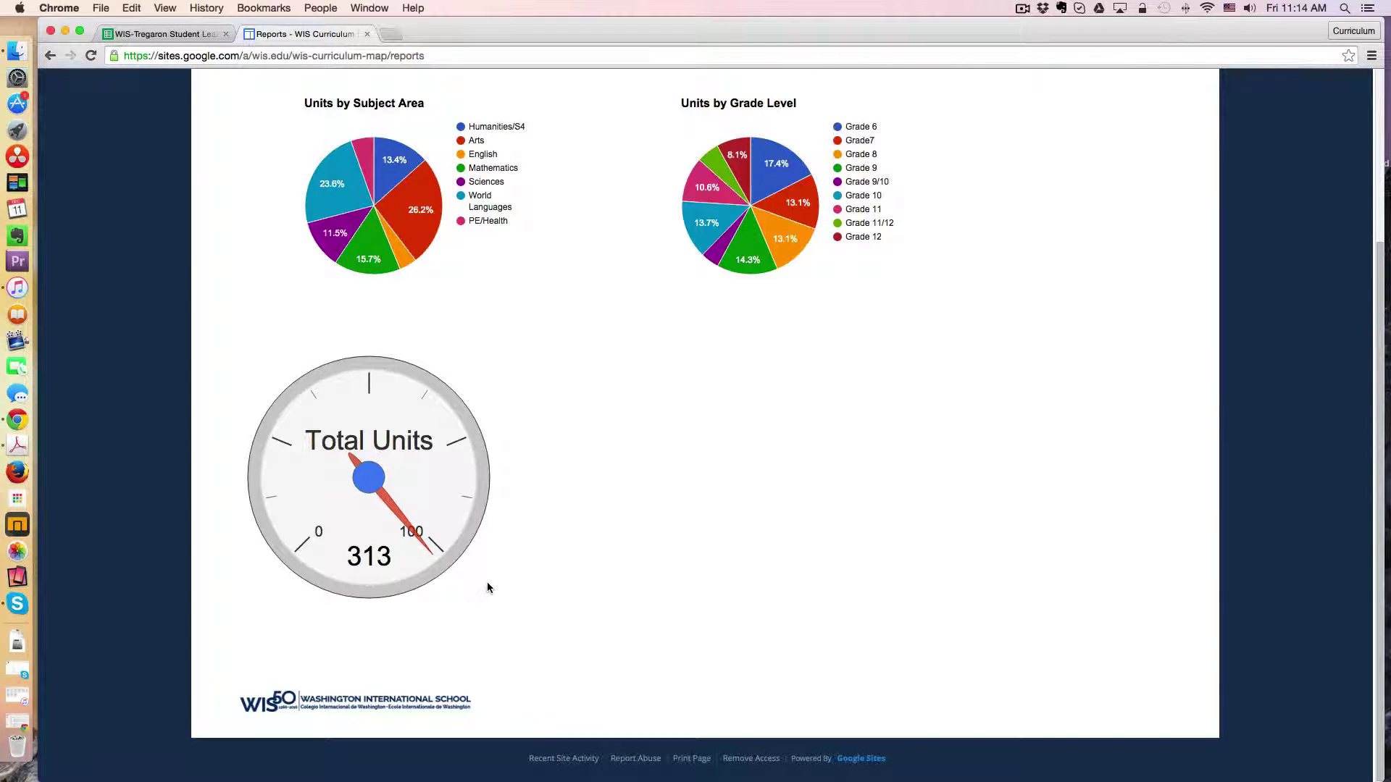
scroll(490, 576, up, 3)
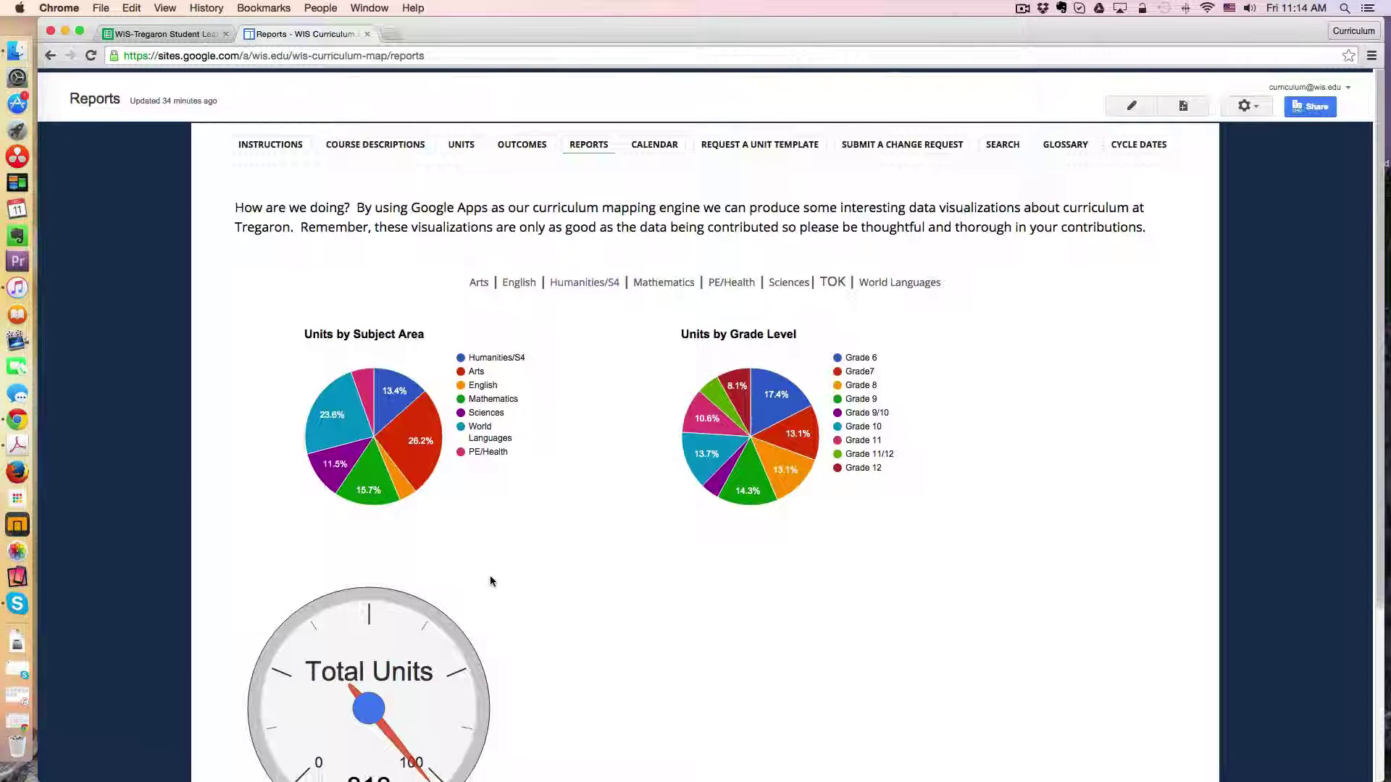
Open the Humanities/S4 page from Outcomes and look through all six outcome sections of its form.
click(525, 145)
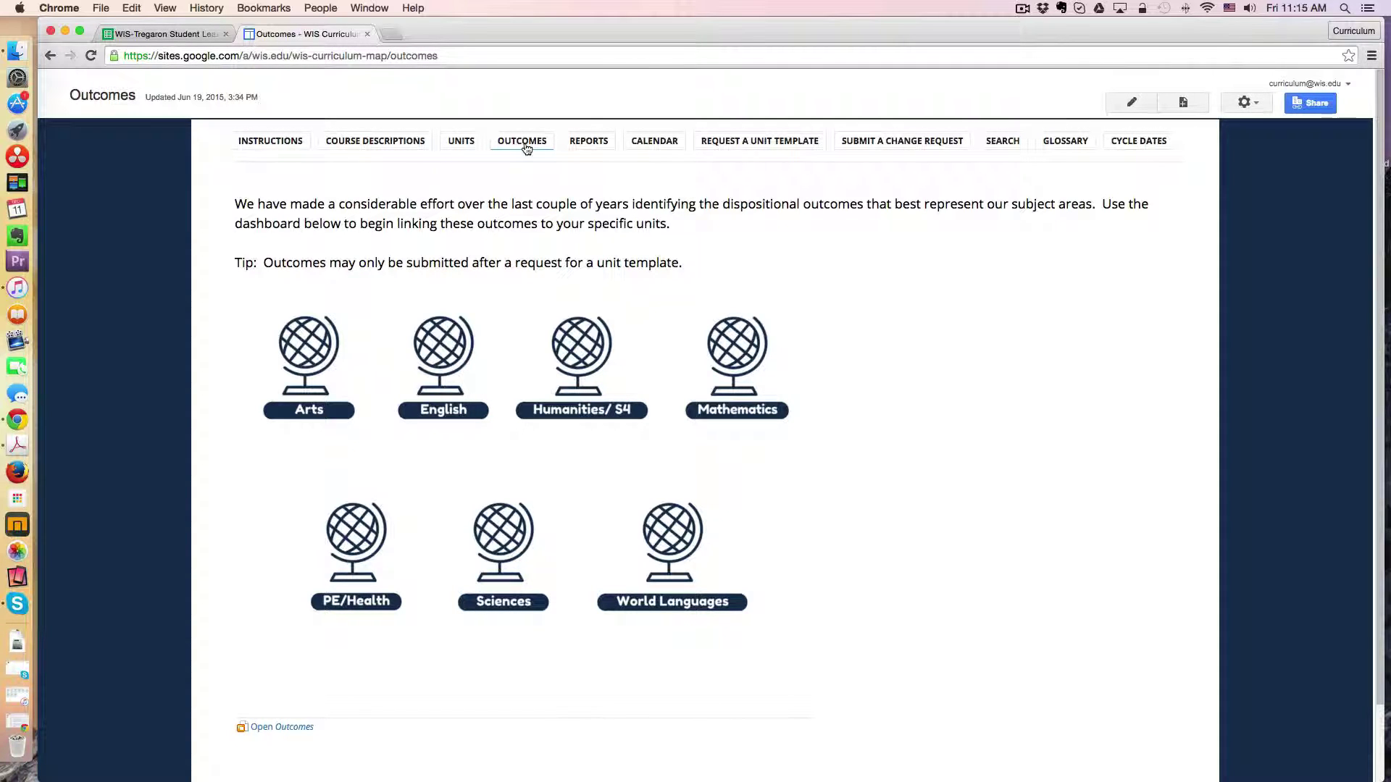
click(585, 370)
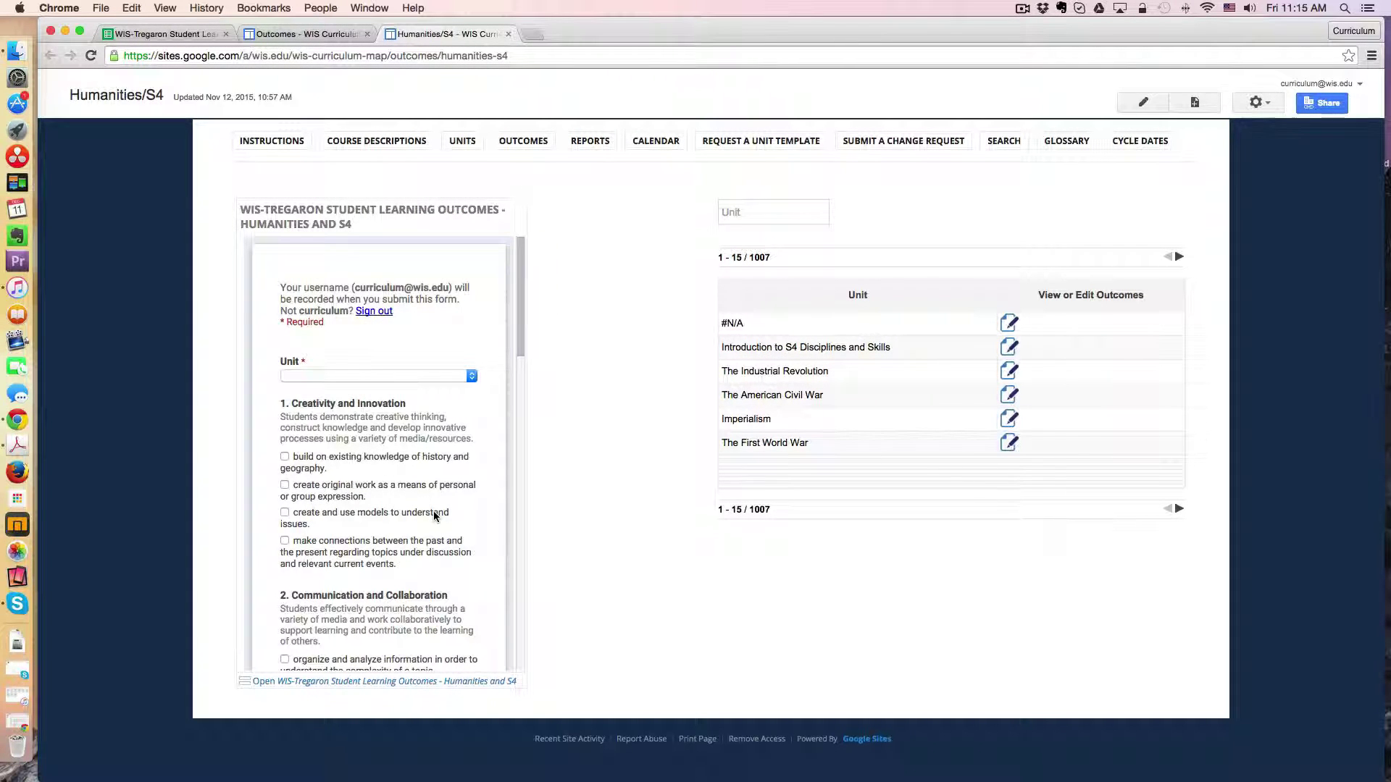
scroll(435, 514, down, 10)
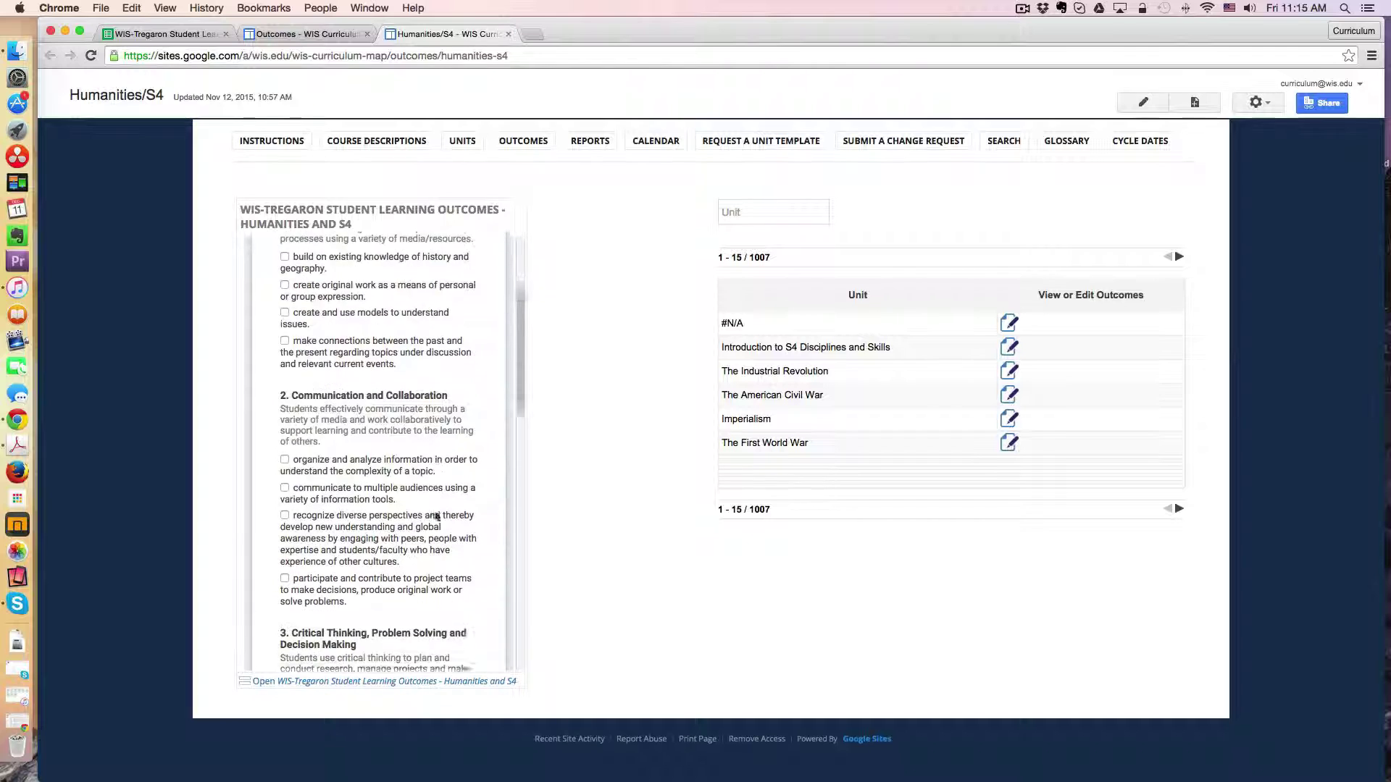
scroll(436, 515, down, 10)
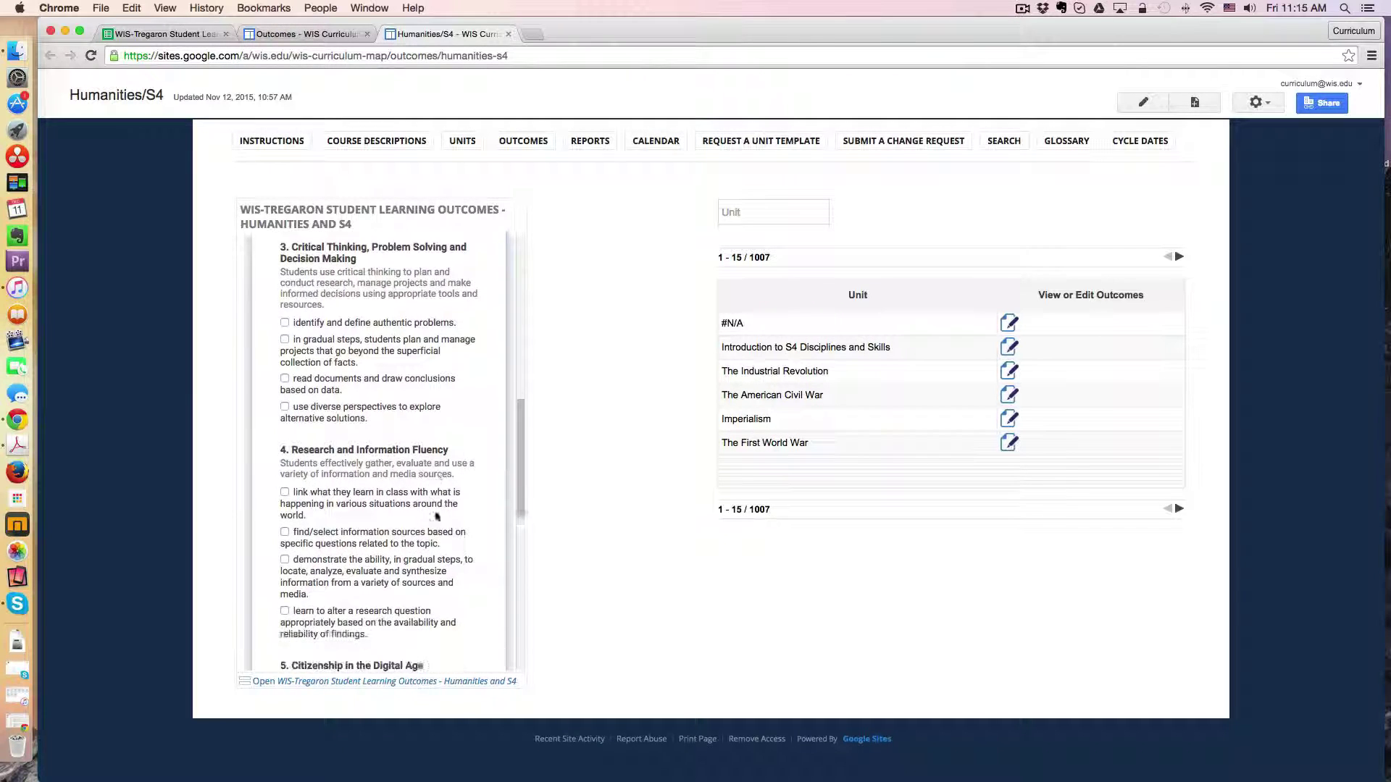
scroll(436, 516, down, 5)
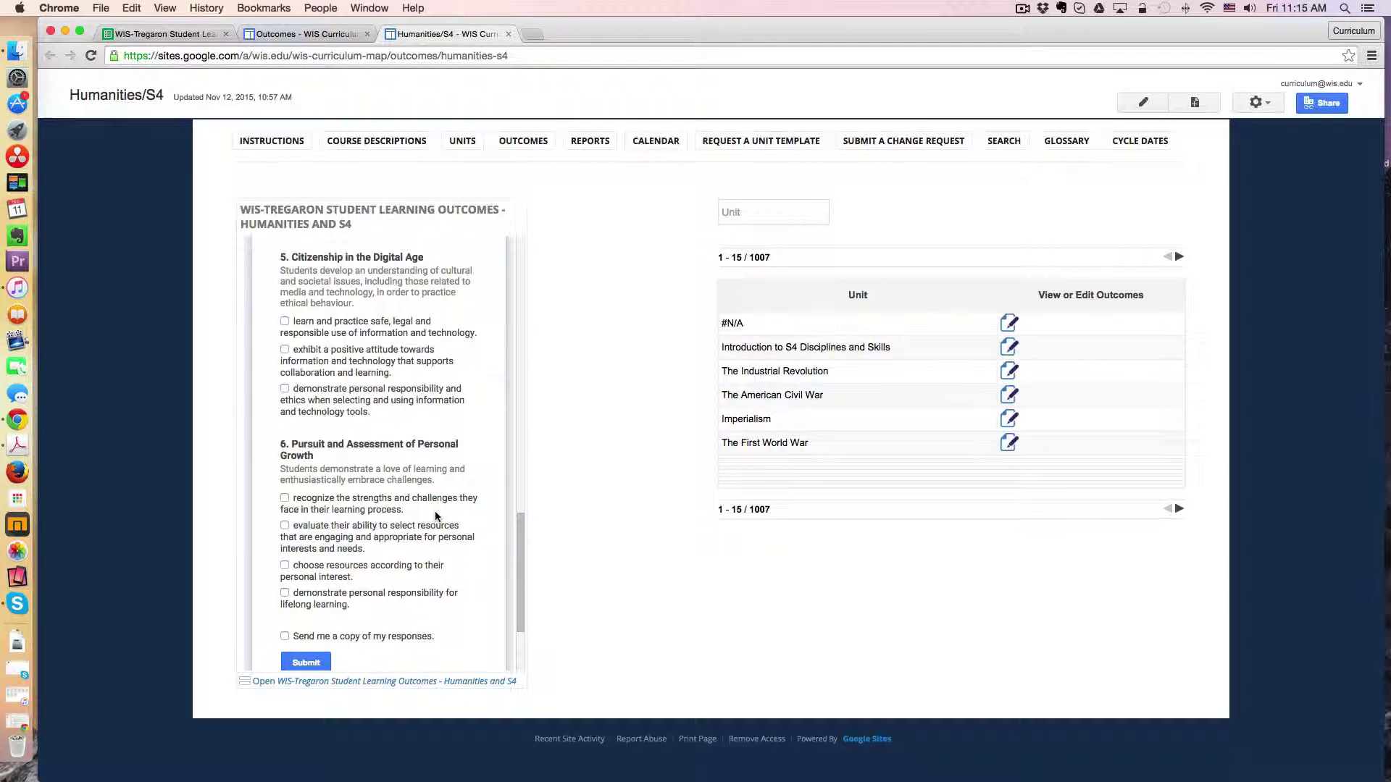
Look through the choices for the required Unit question in the Humanities/S4 form without selecting one.
scroll(435, 516, up, 5)
scroll(436, 515, up, 10)
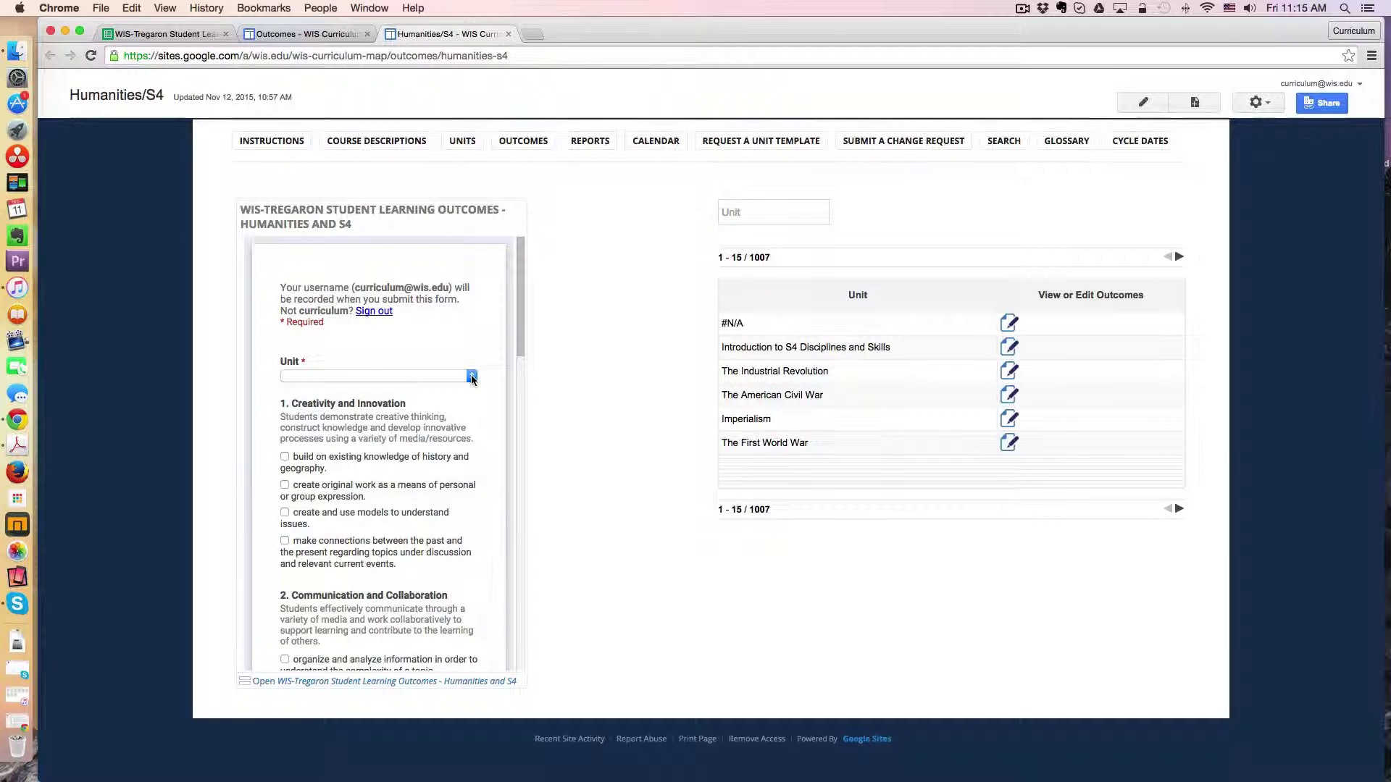
click(470, 375)
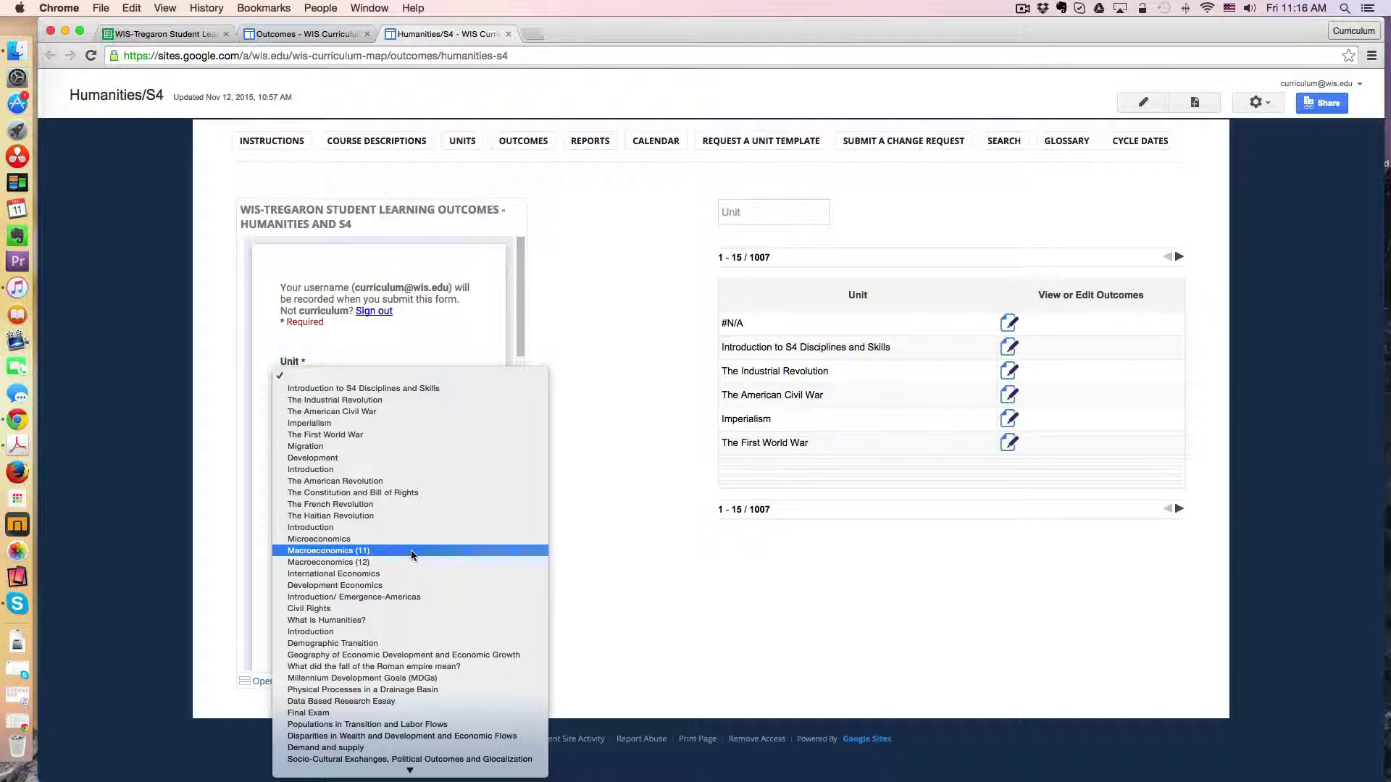
click(585, 363)
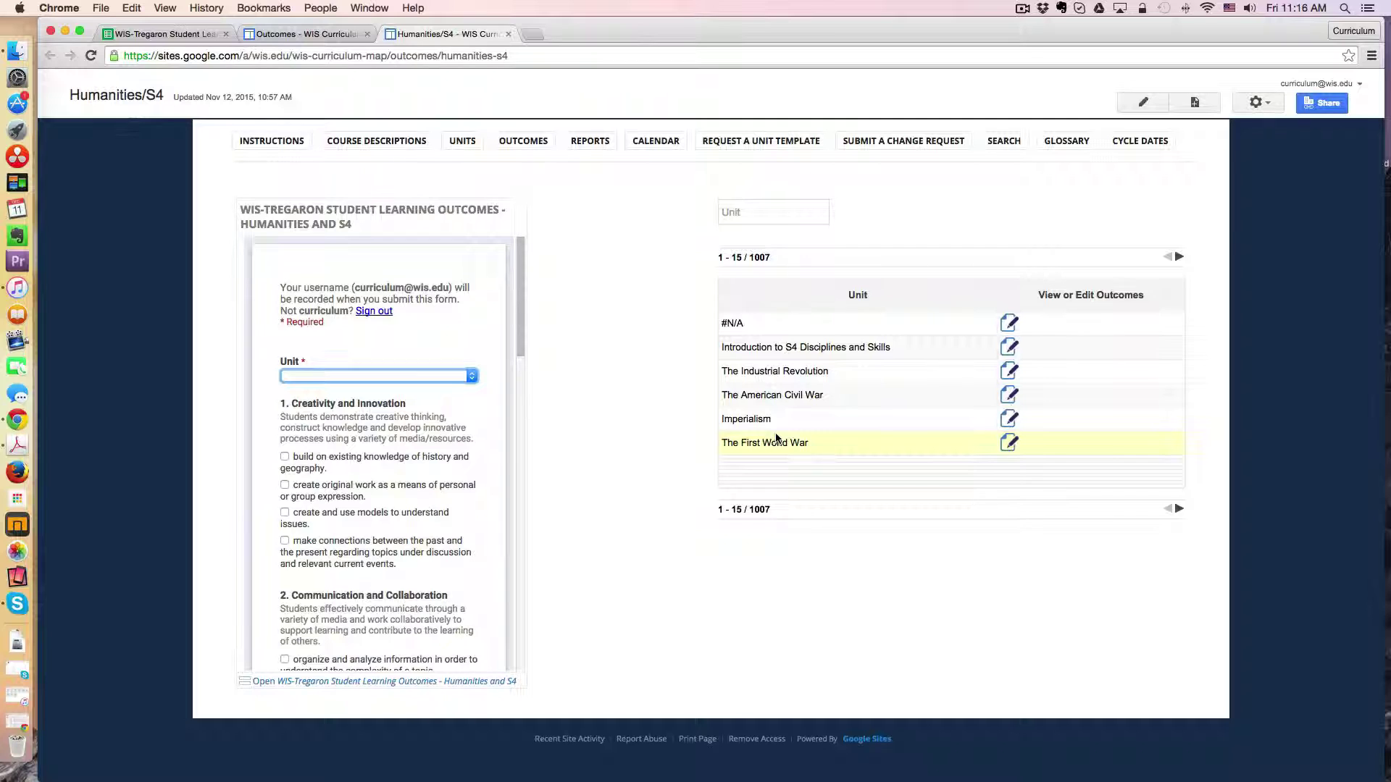
Open the Imperialism unit's saved response for editing and review its outcomes through to the end of the form.
click(1009, 420)
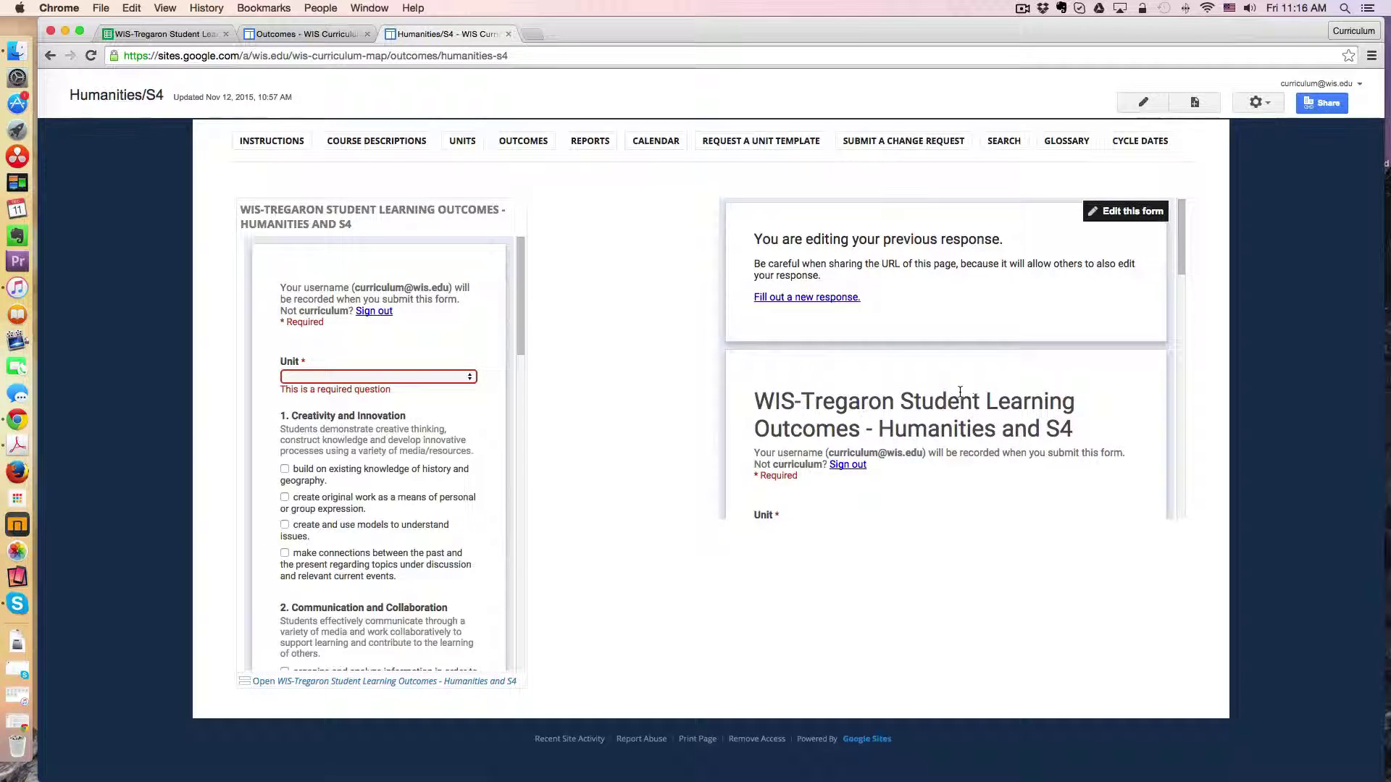
scroll(959, 392, down, 10)
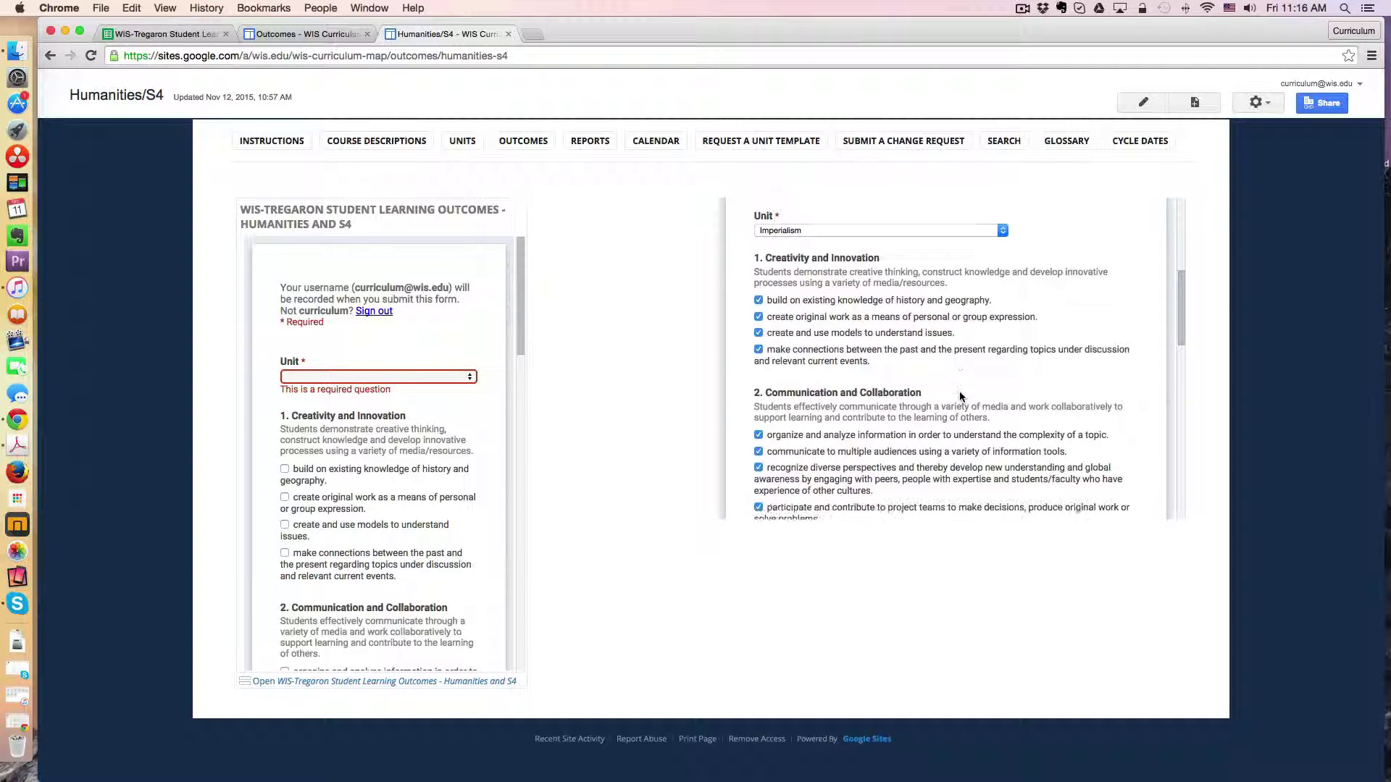
scroll(959, 395, down, 8)
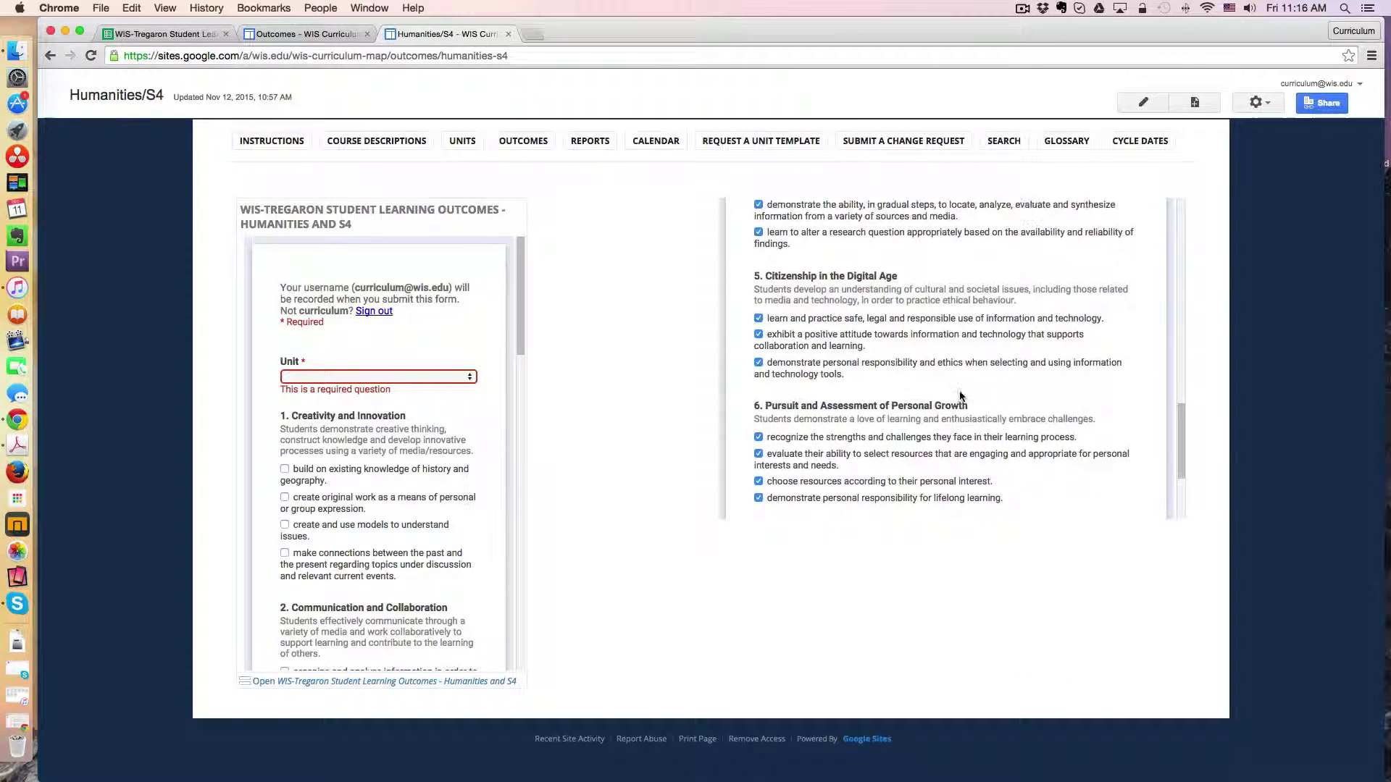
scroll(960, 396, up, 3)
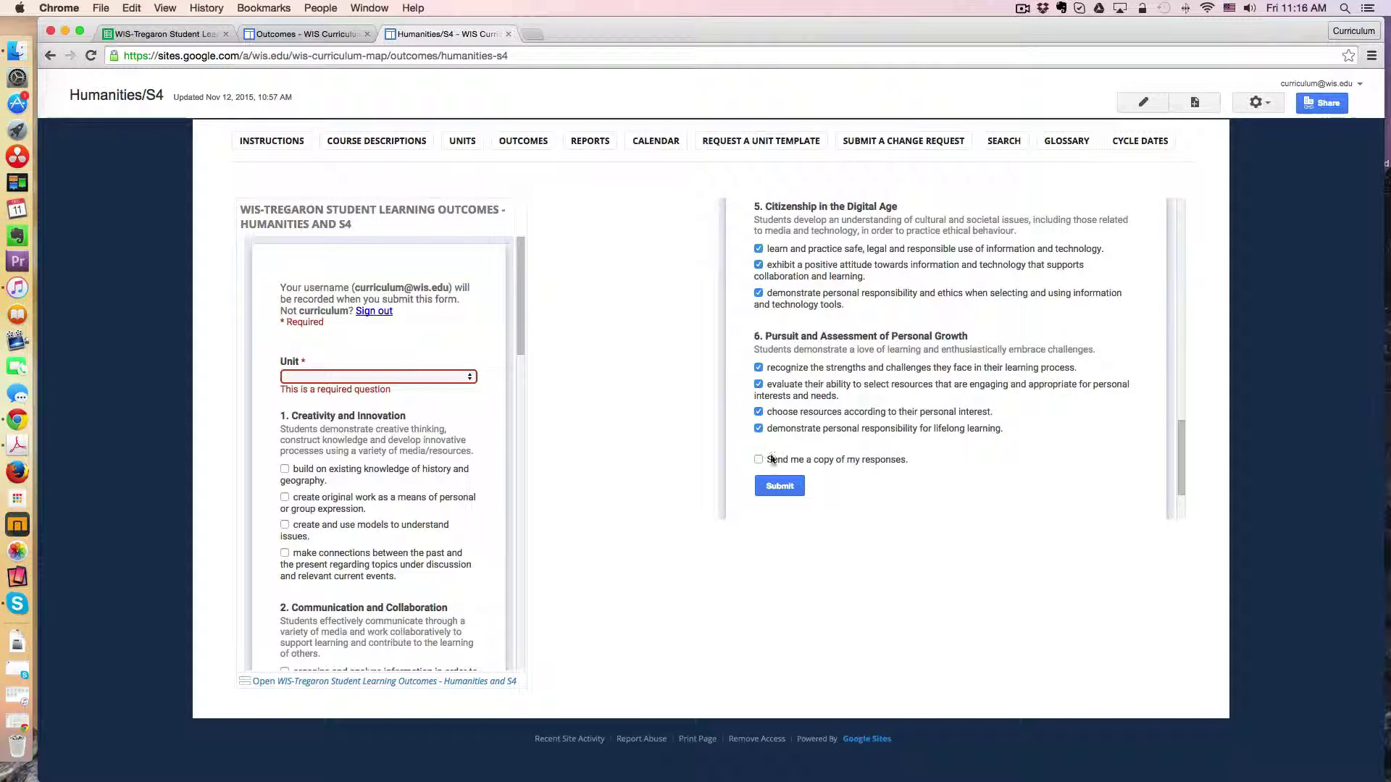
scroll(828, 437, up, 15)
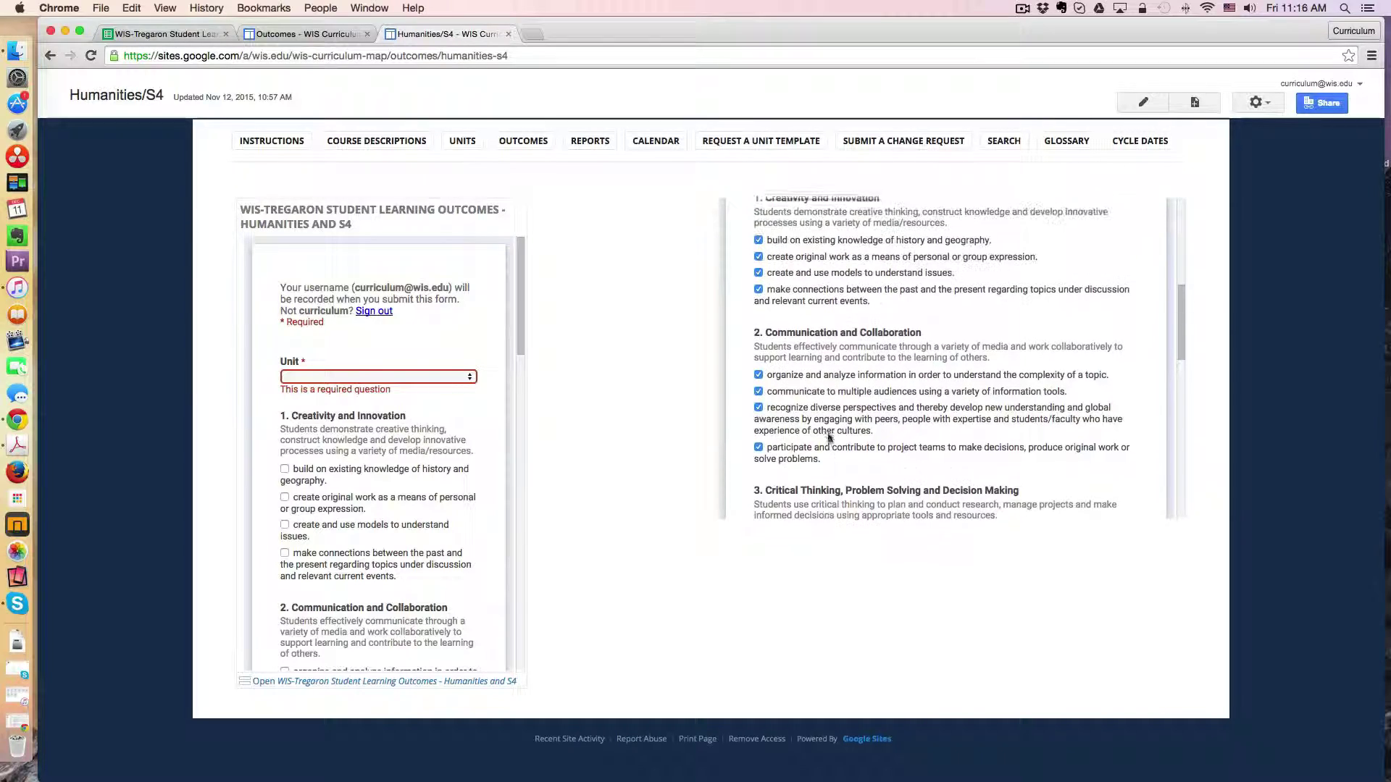
scroll(828, 438, up, 2)
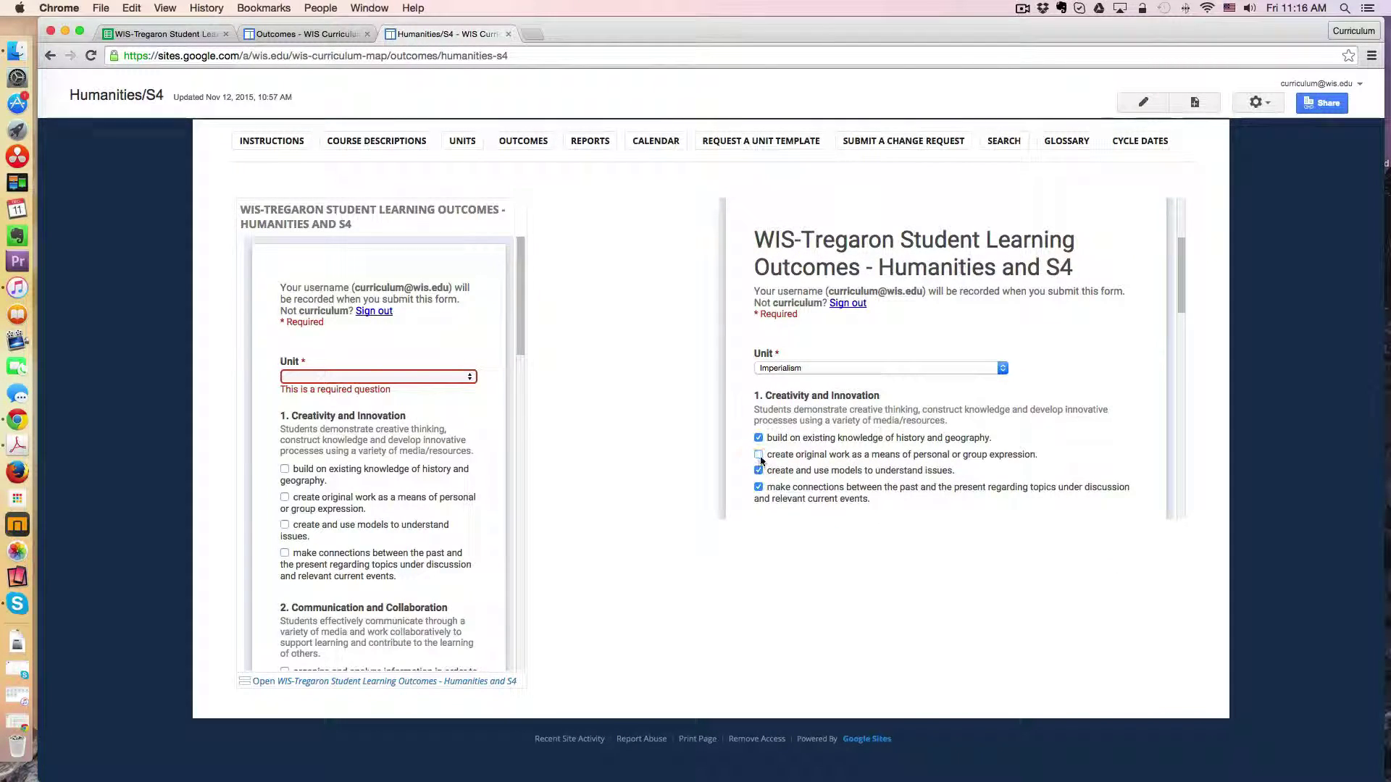
scroll(872, 449, down, 15)
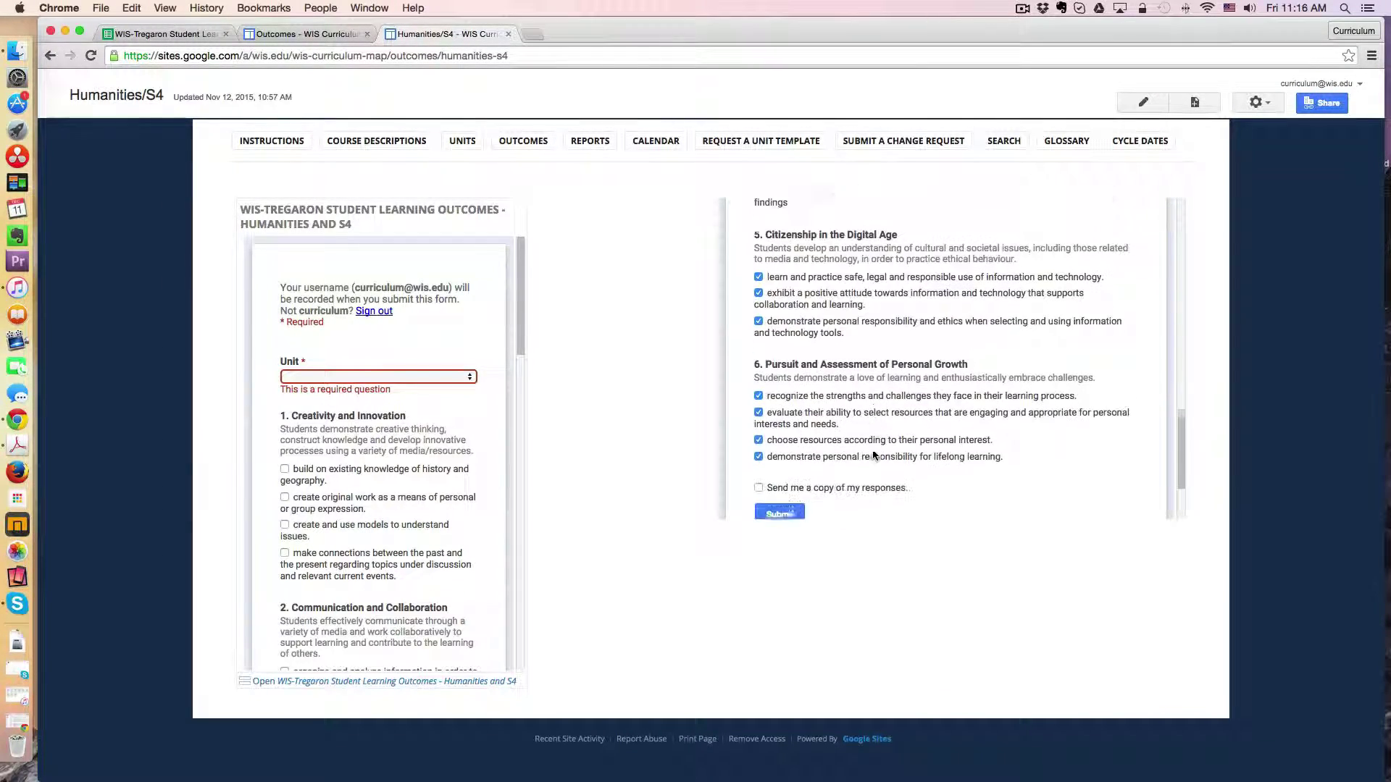
scroll(872, 455, down, 2)
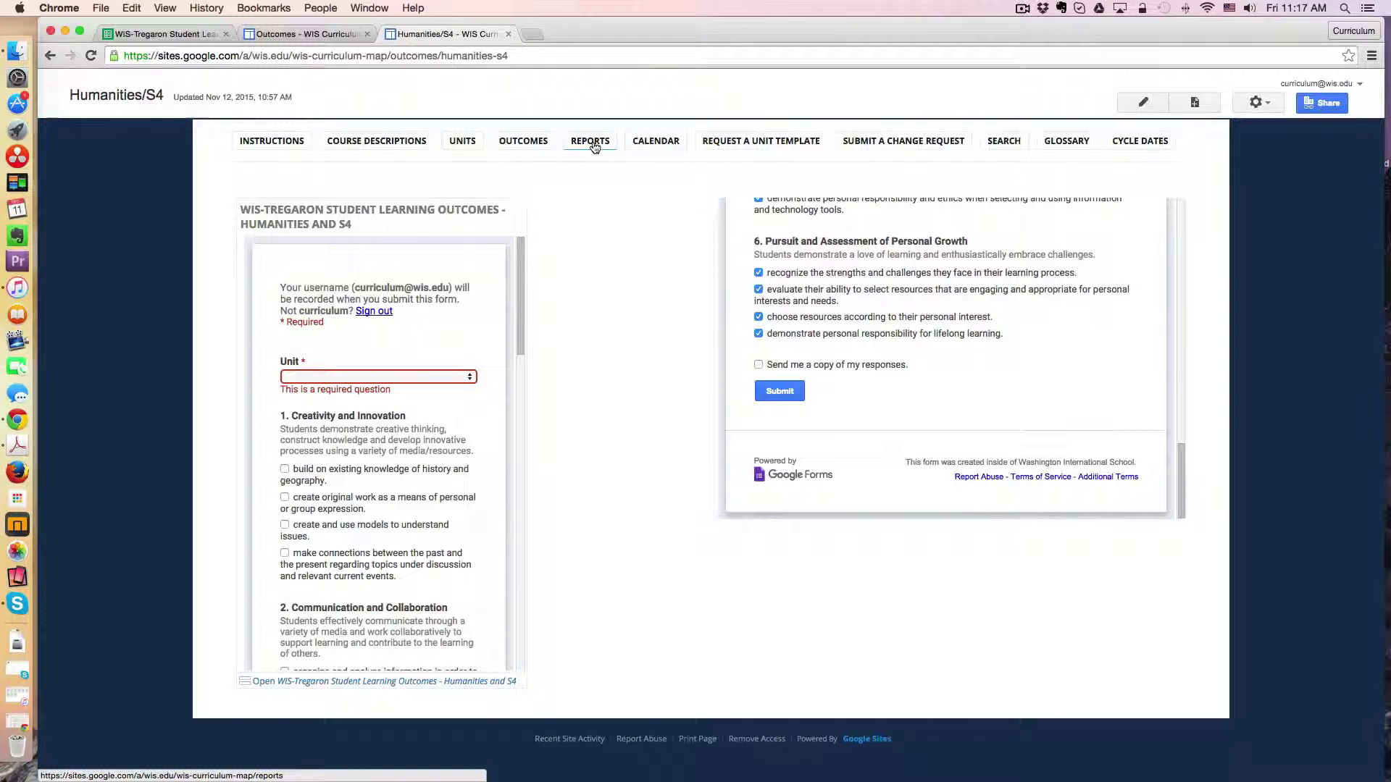
Leave the form without saving its pending responses, and view the charts in the Humanities/S4 Outcomes Report from the Reports page.
click(594, 147)
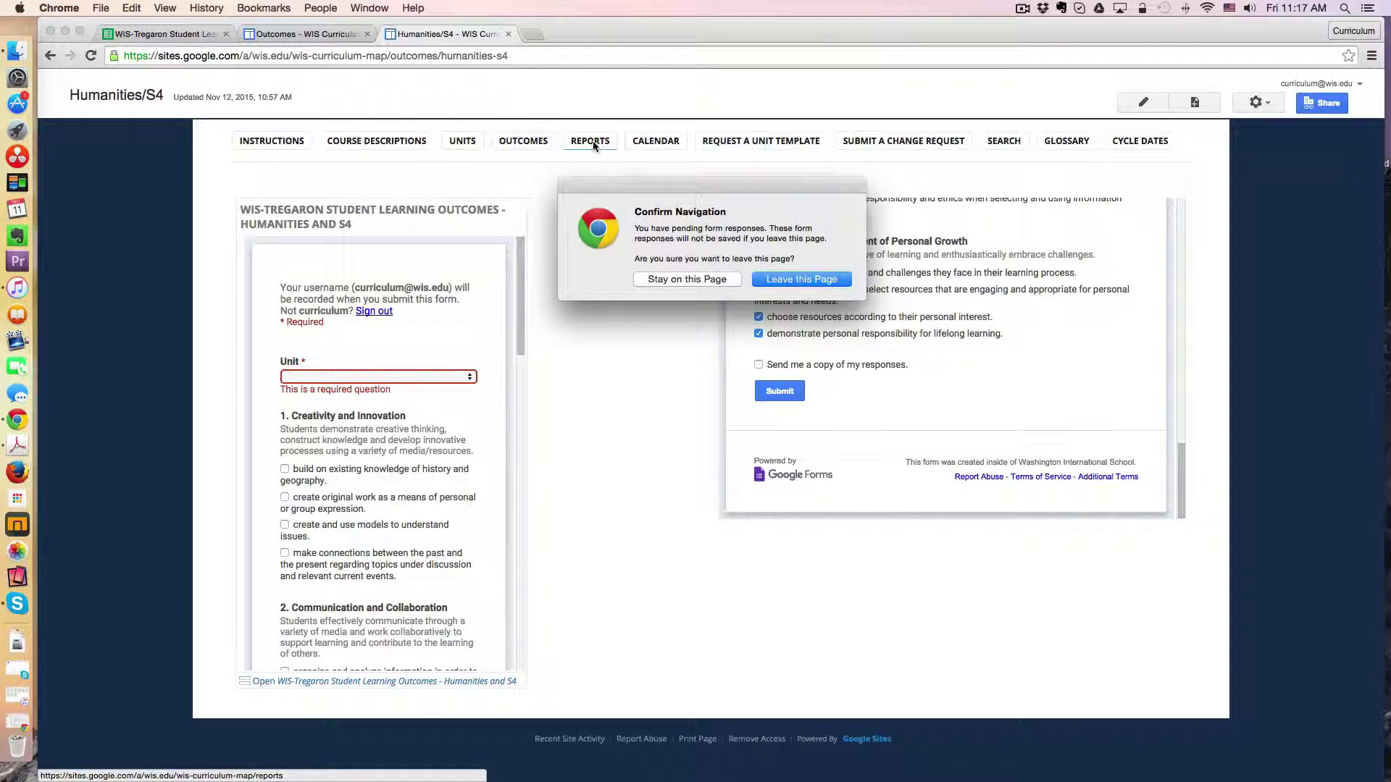
click(801, 280)
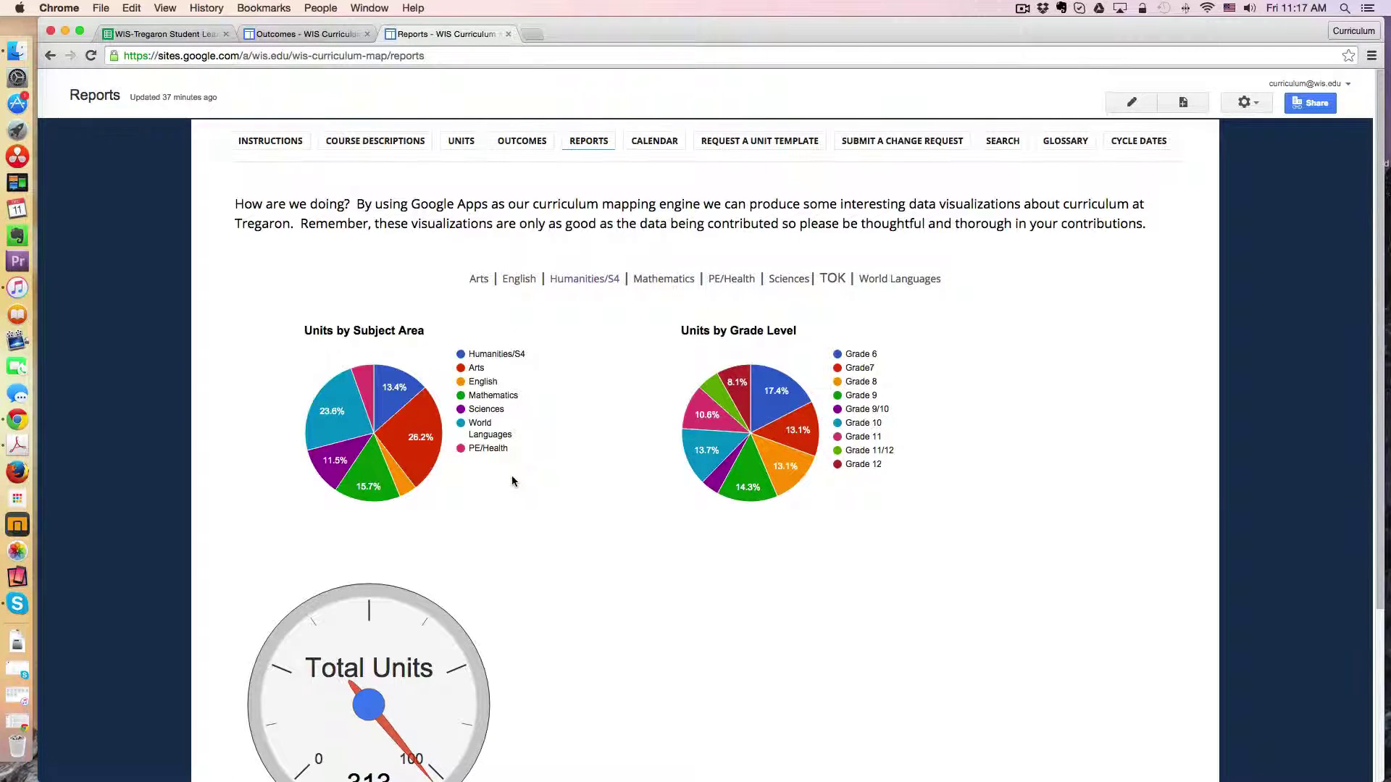
scroll(519, 474, down, 3)
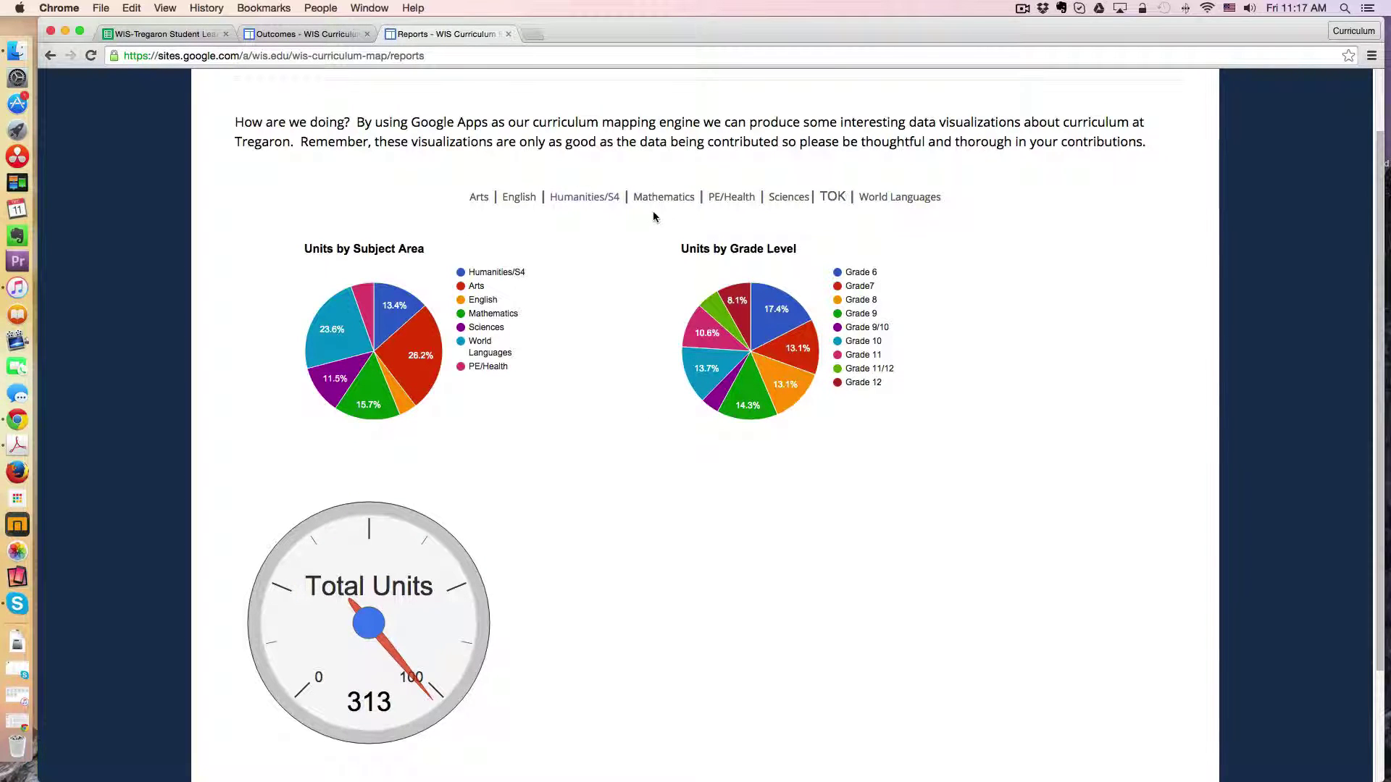
click(590, 203)
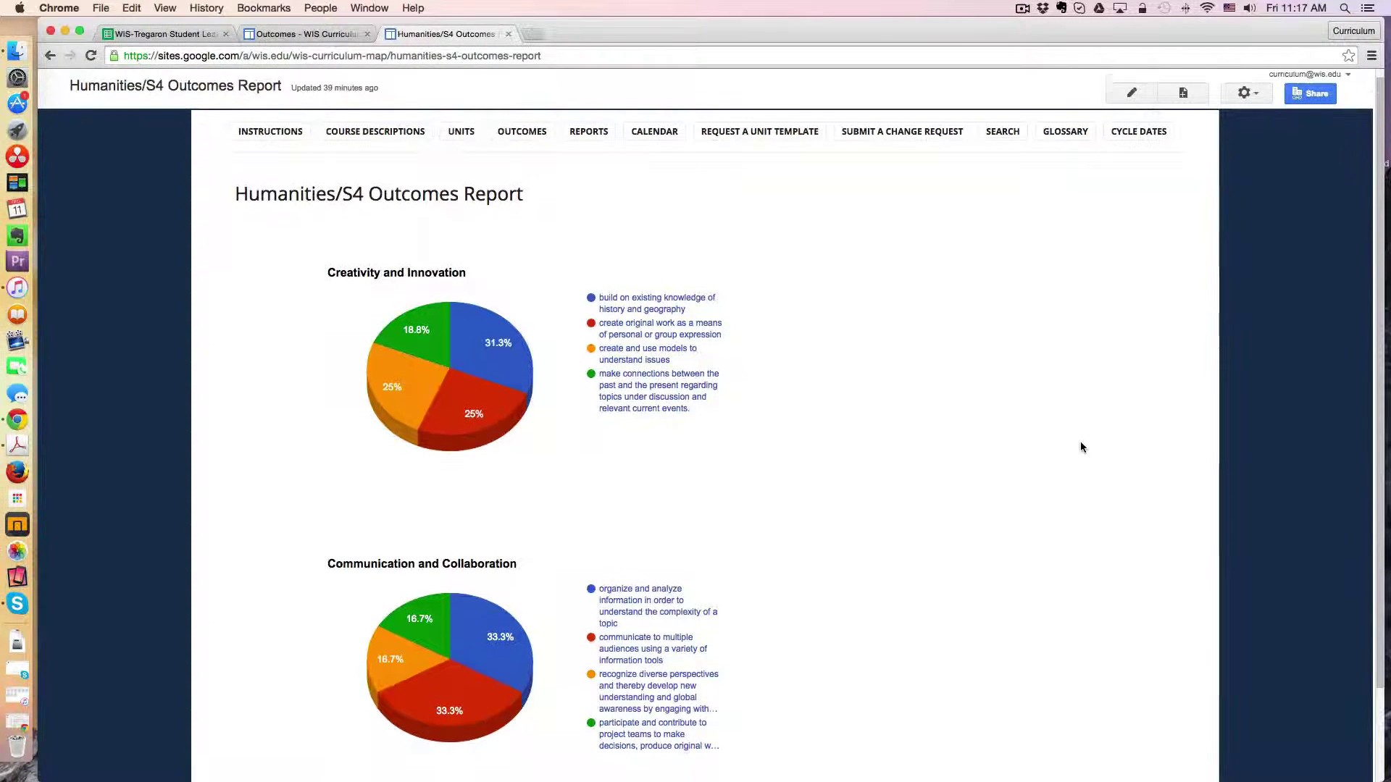
scroll(1080, 444, down, 3)
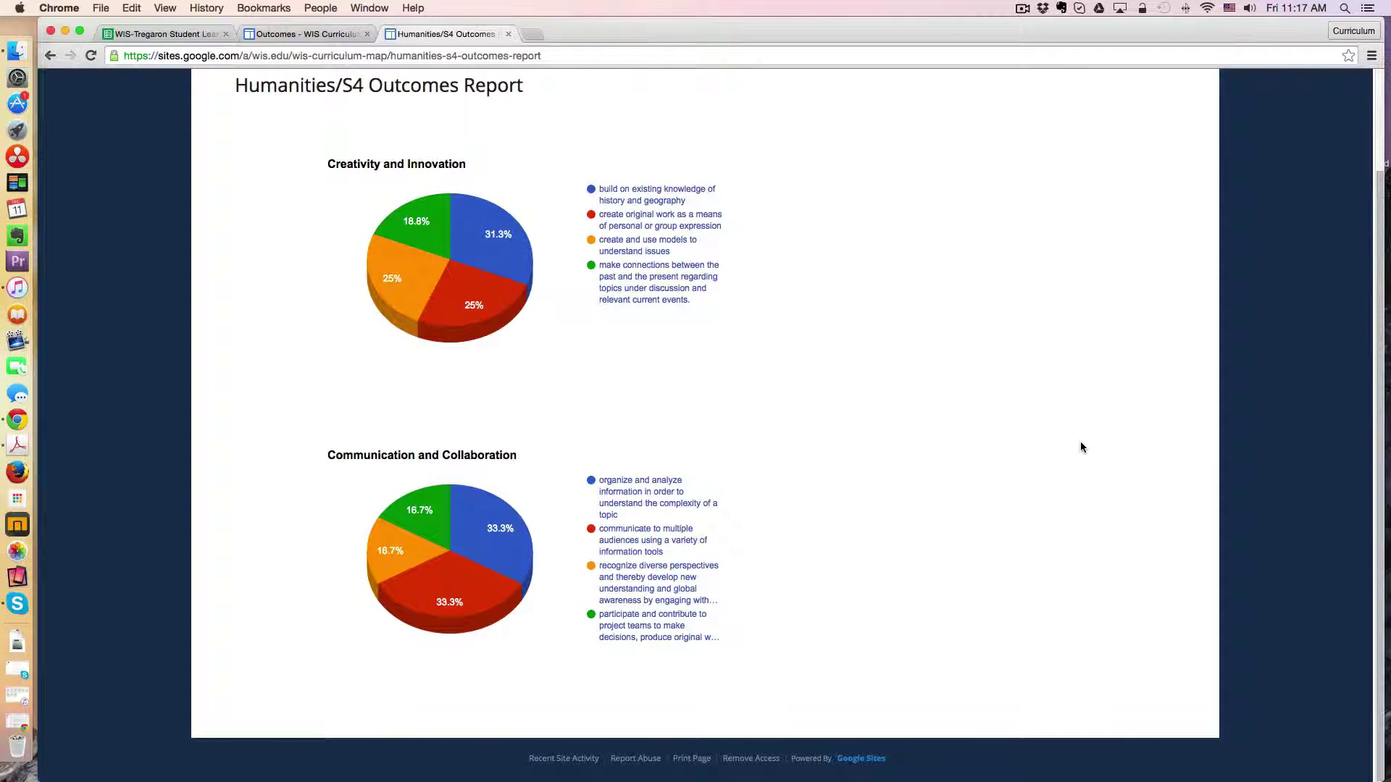
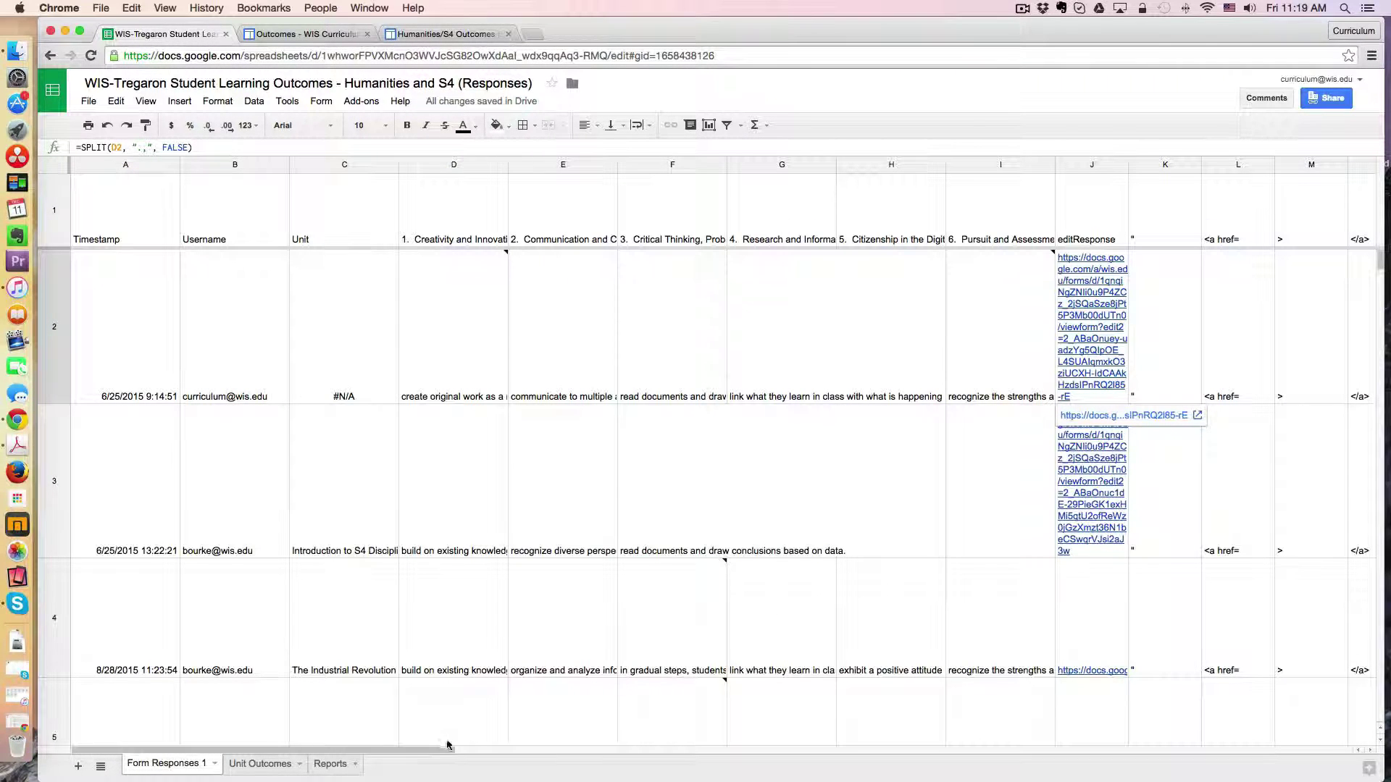
Inspect the image tag cell O2 in the responses spreadsheet, and open the Humanities/S4 outcomes page to view its matching edit icons.
drag(456, 757, 556, 758)
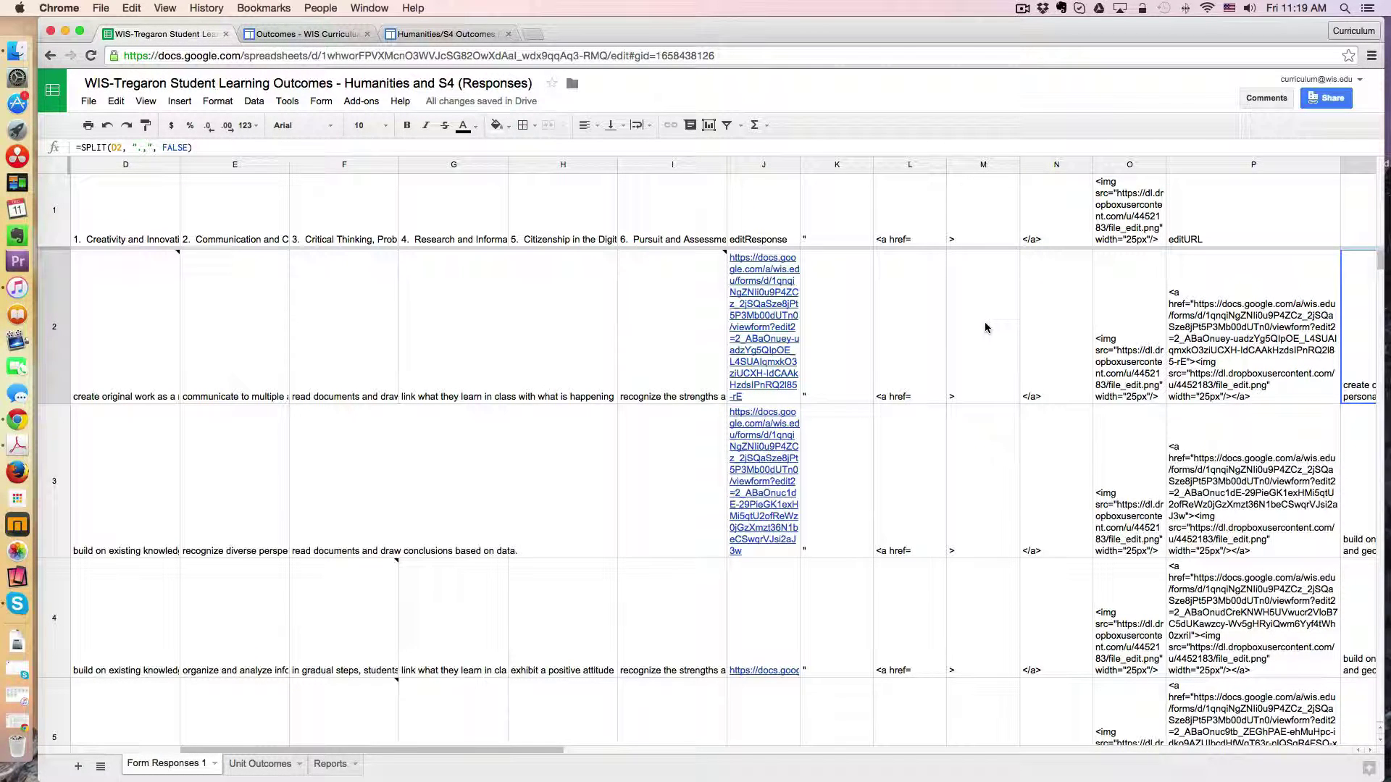
click(1123, 369)
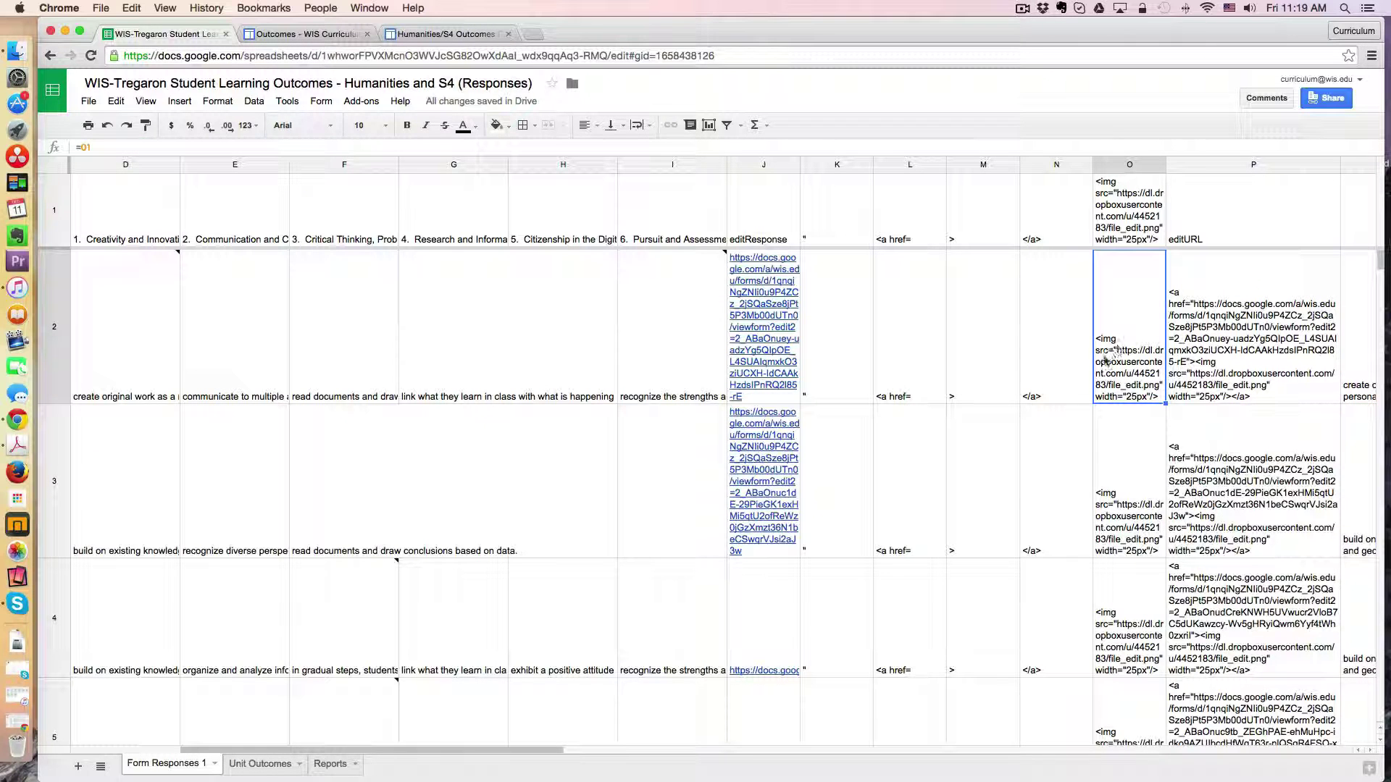
click(316, 36)
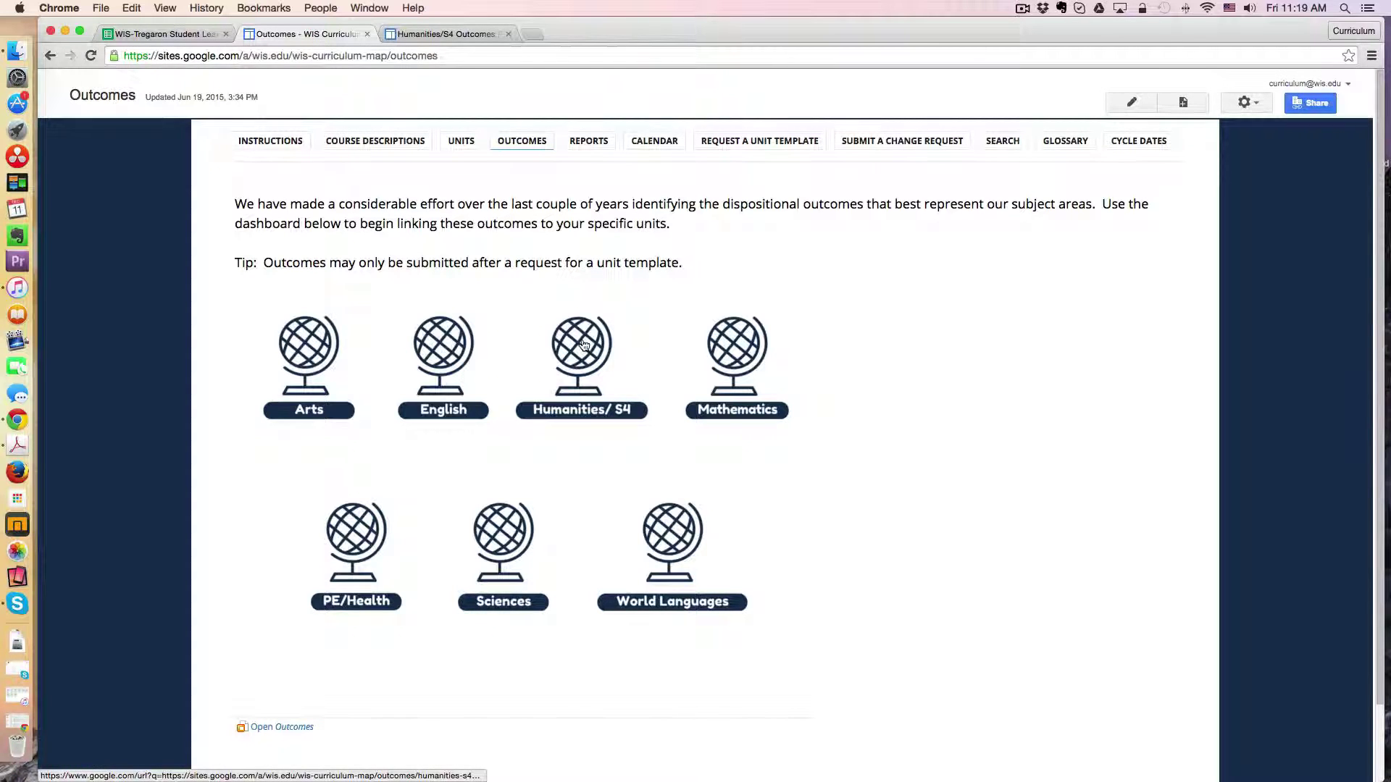
click(594, 349)
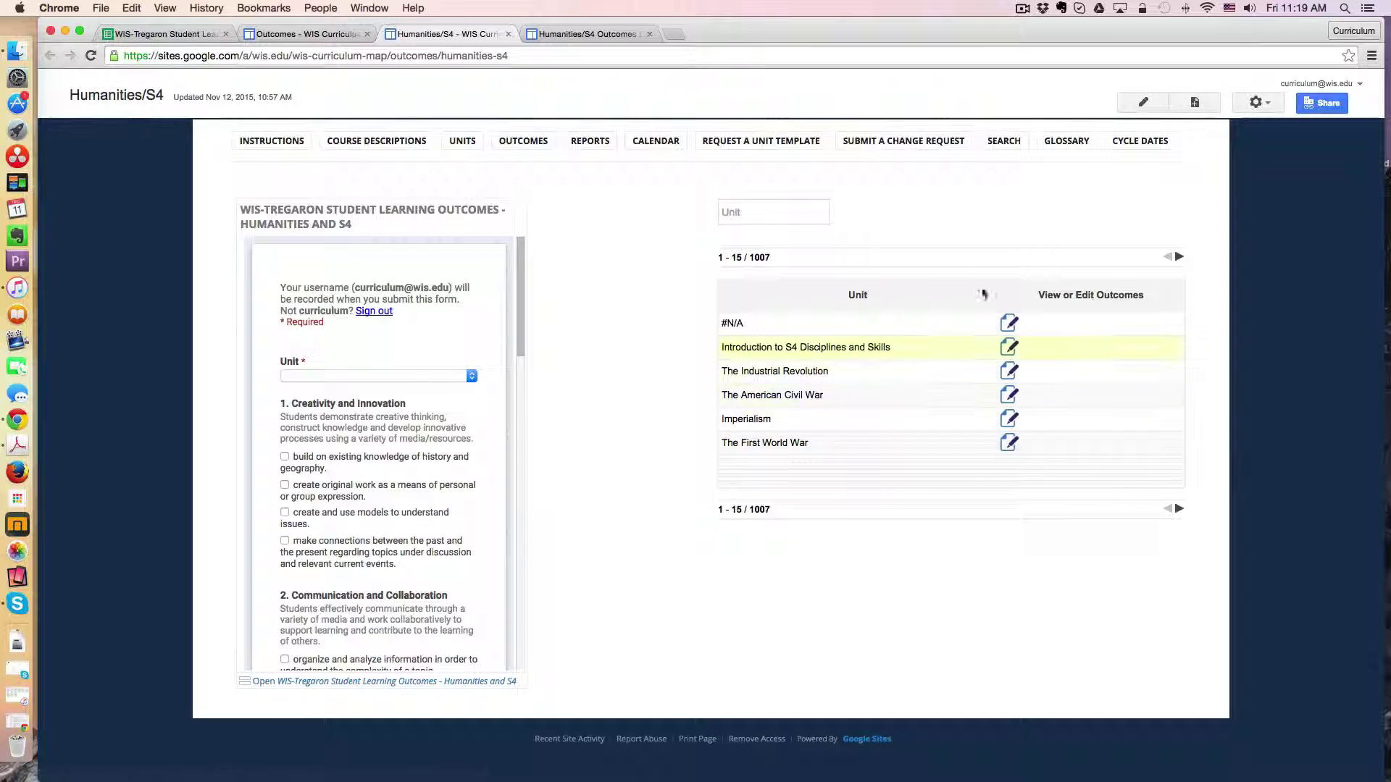
Return to the Humanities and S4 responses spreadsheet and inspect the CONCATENATE formula in cell P2 of the editURL column.
click(165, 34)
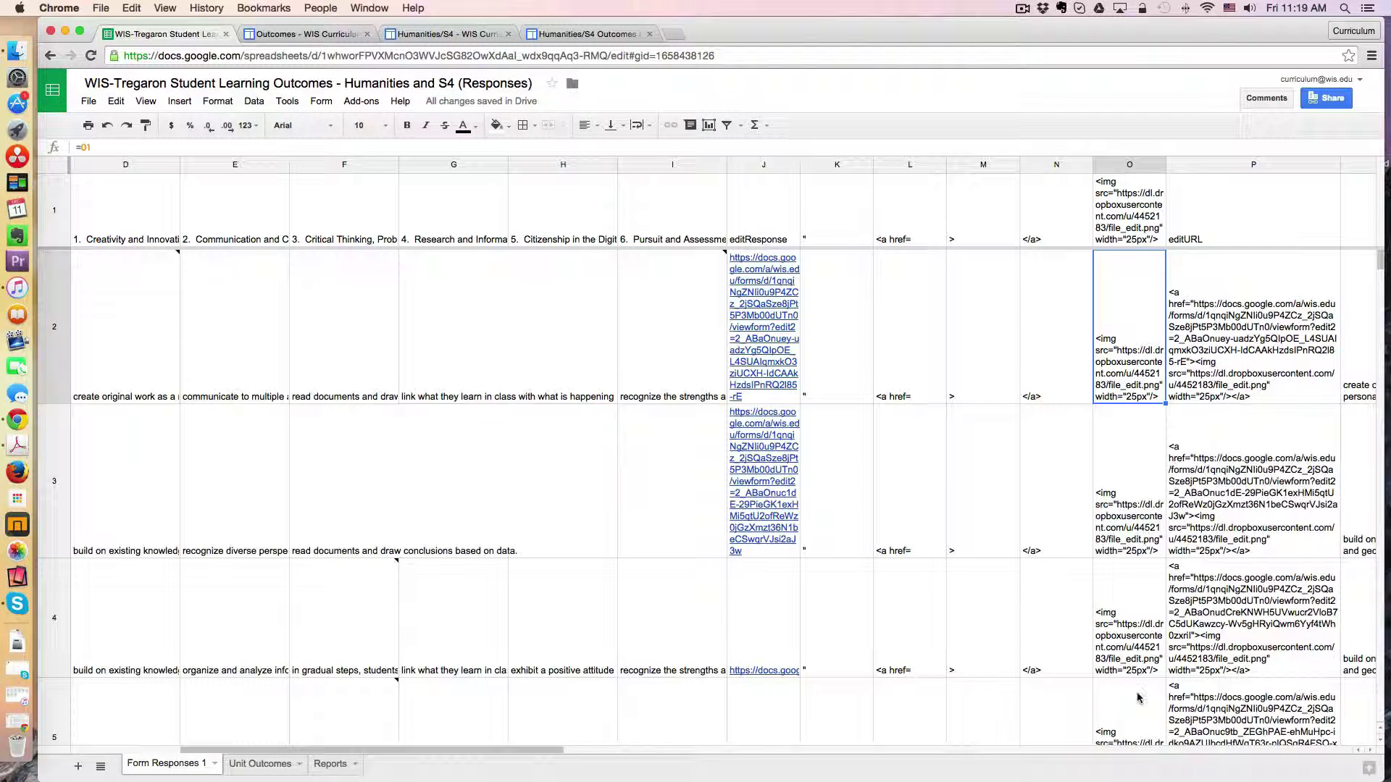
click(1228, 337)
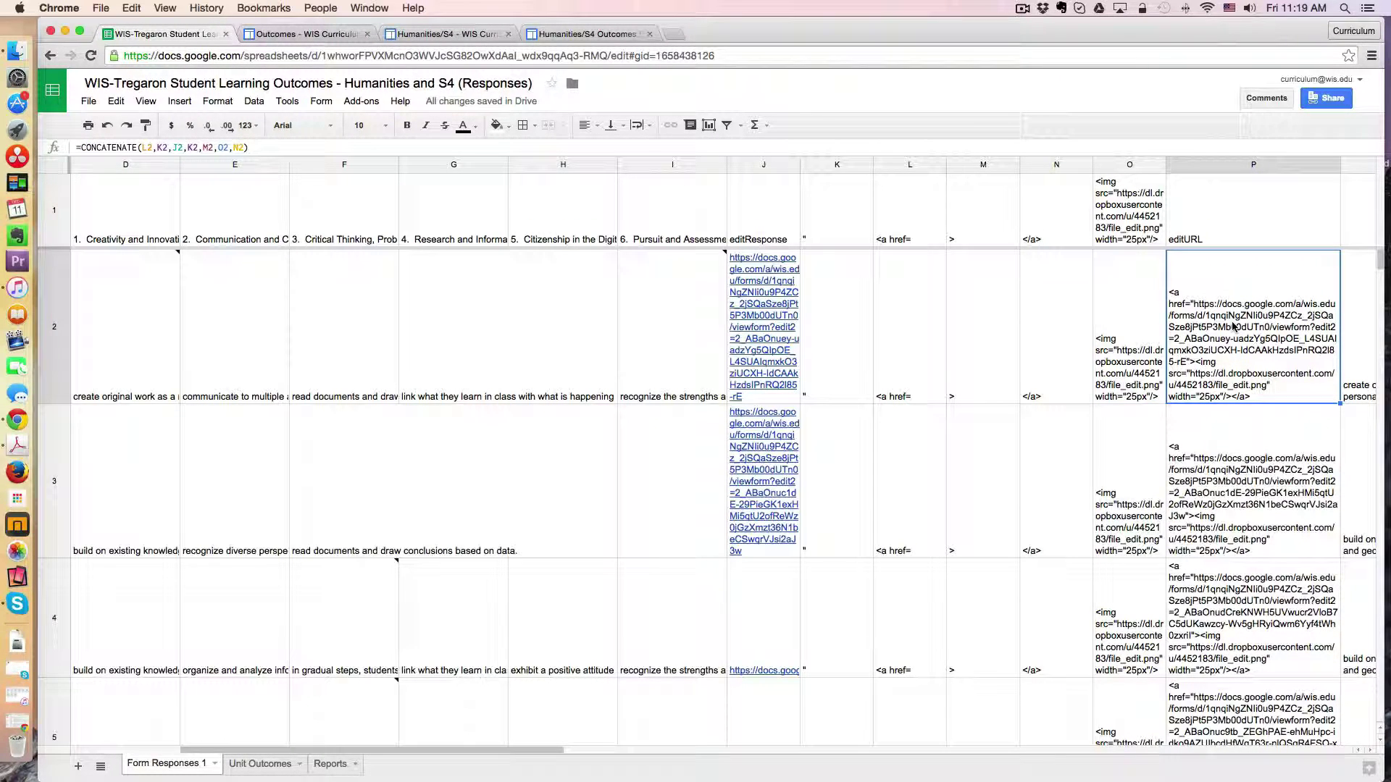
drag(1211, 33, 1118, 39)
drag(1294, 362, 1351, 362)
Review the response columns from the timestamp onward and inspect the SPLIT formula in cell Q2.
drag(499, 757, 357, 755)
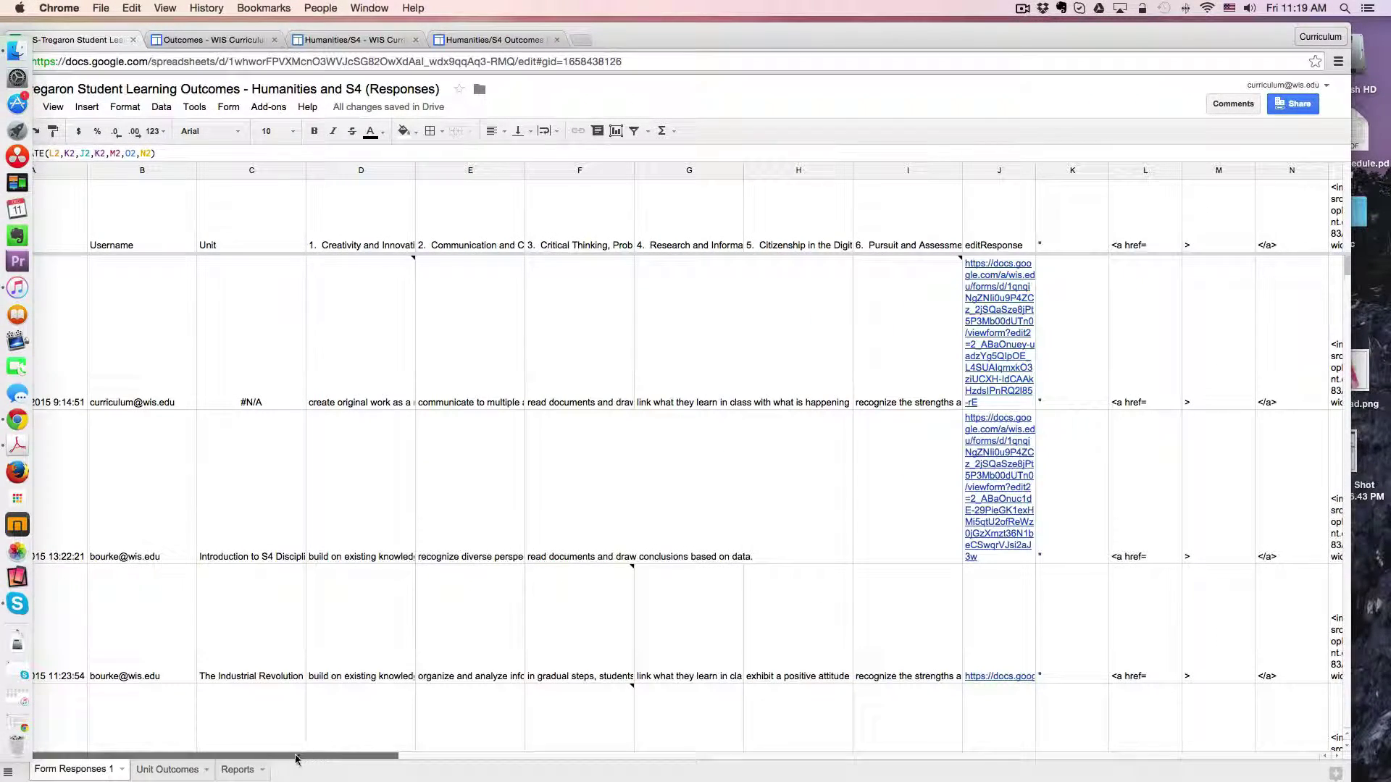
drag(657, 42, 703, 38)
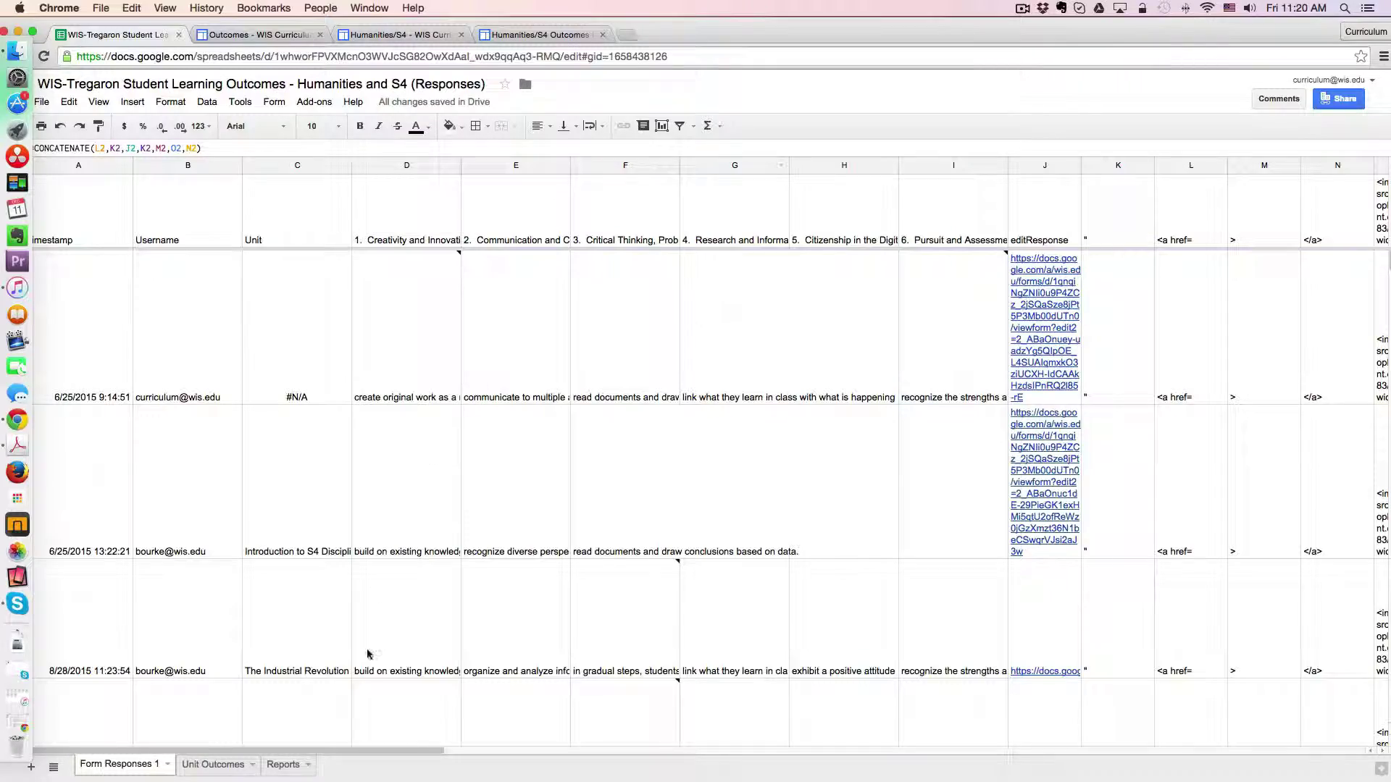
drag(441, 755, 760, 763)
click(776, 301)
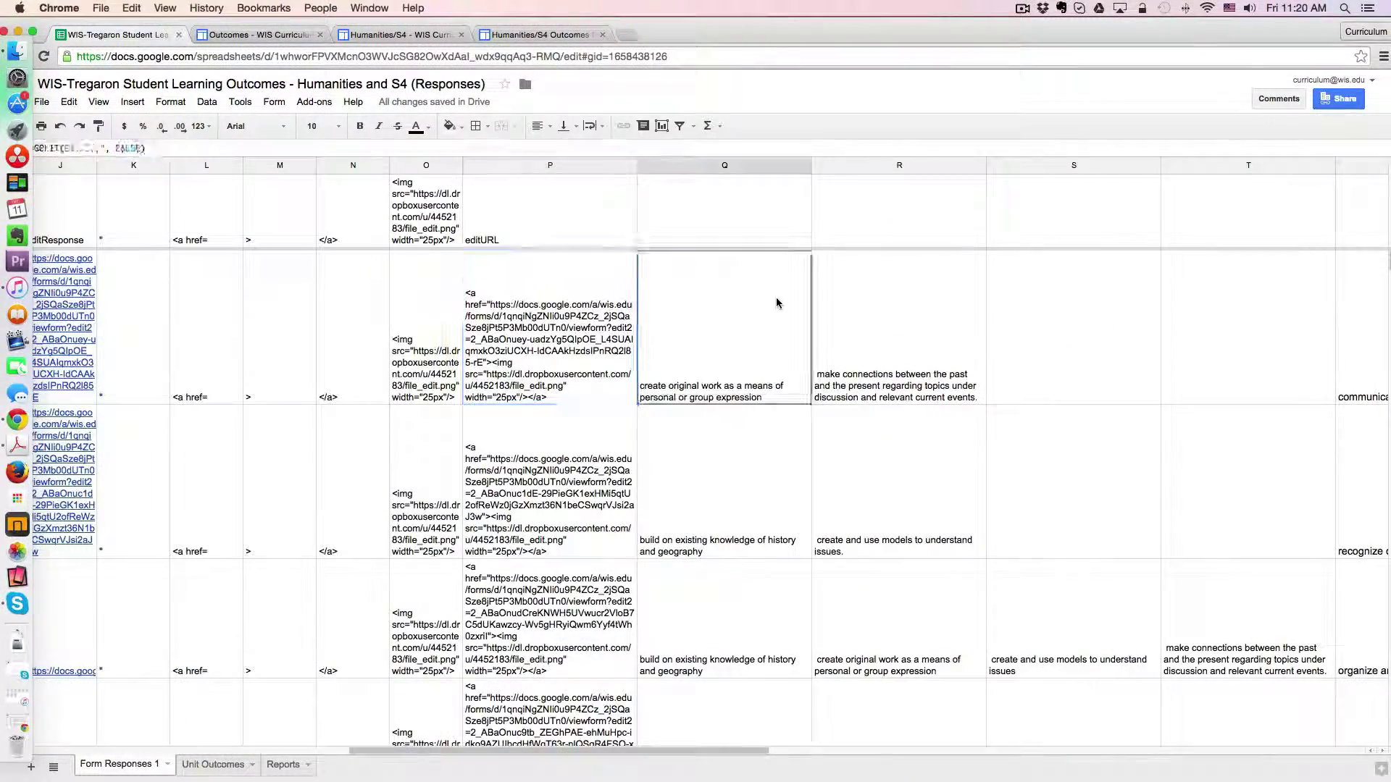
drag(689, 40, 772, 41)
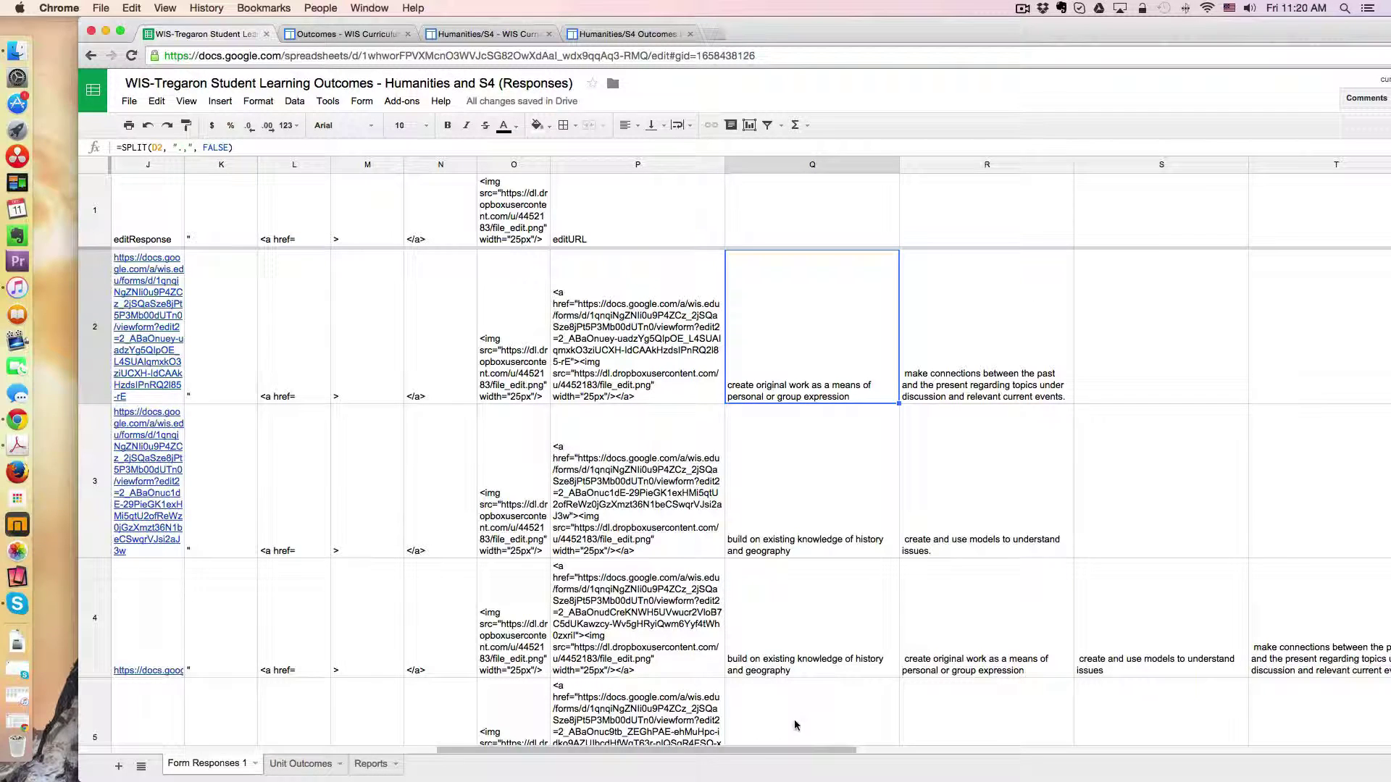
Review the Formula Copy Down Status column of the form responses, and inspect the QUERY formula in cell A3 of the Unit Outcomes sheet.
drag(817, 753, 1089, 752)
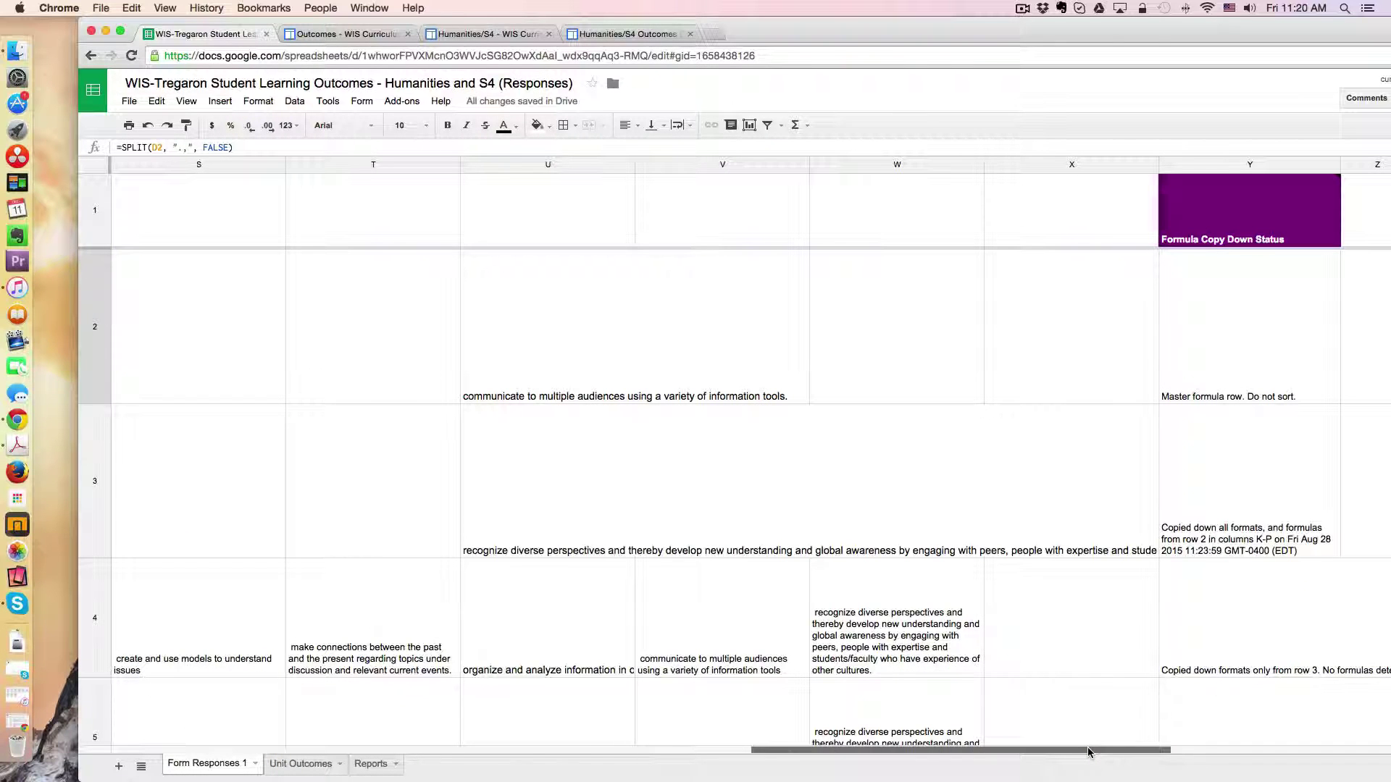
mouse_move(1212, 221)
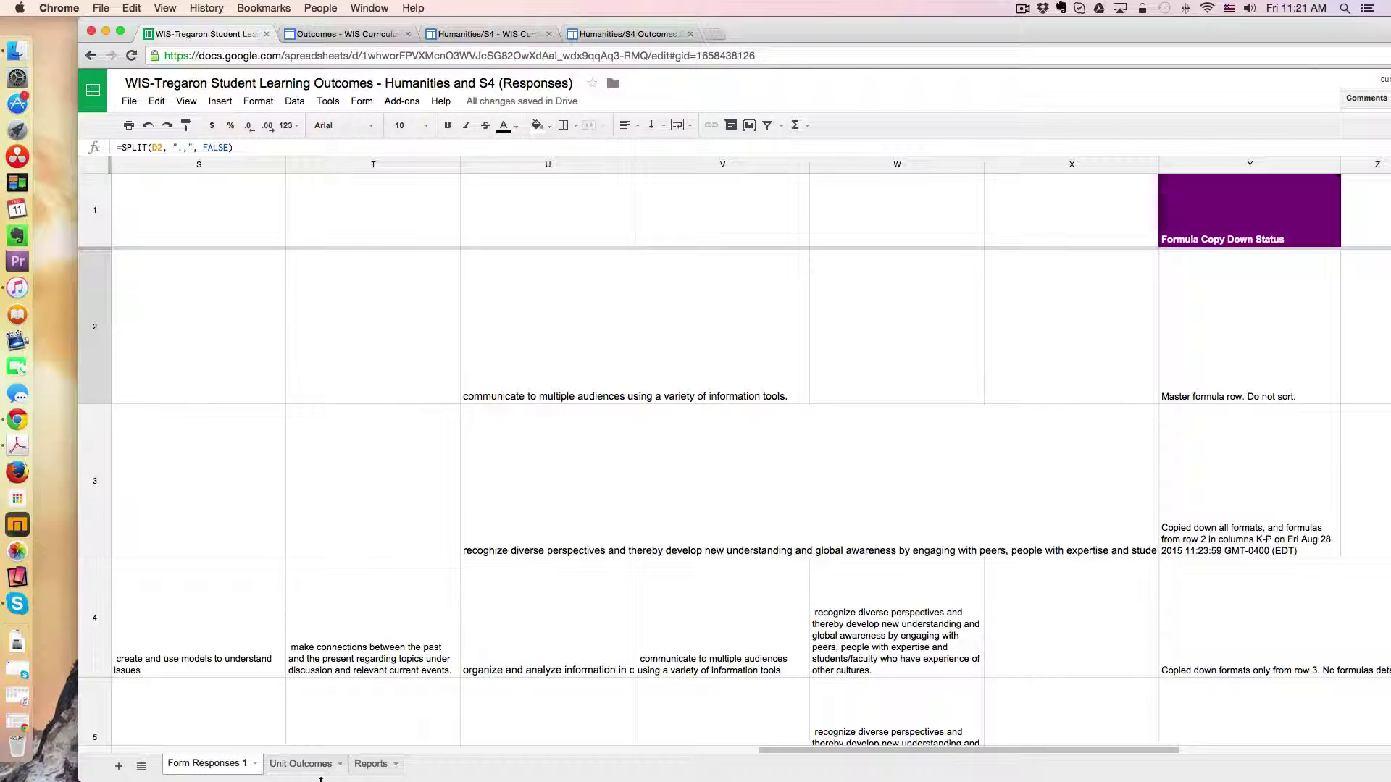
click(302, 766)
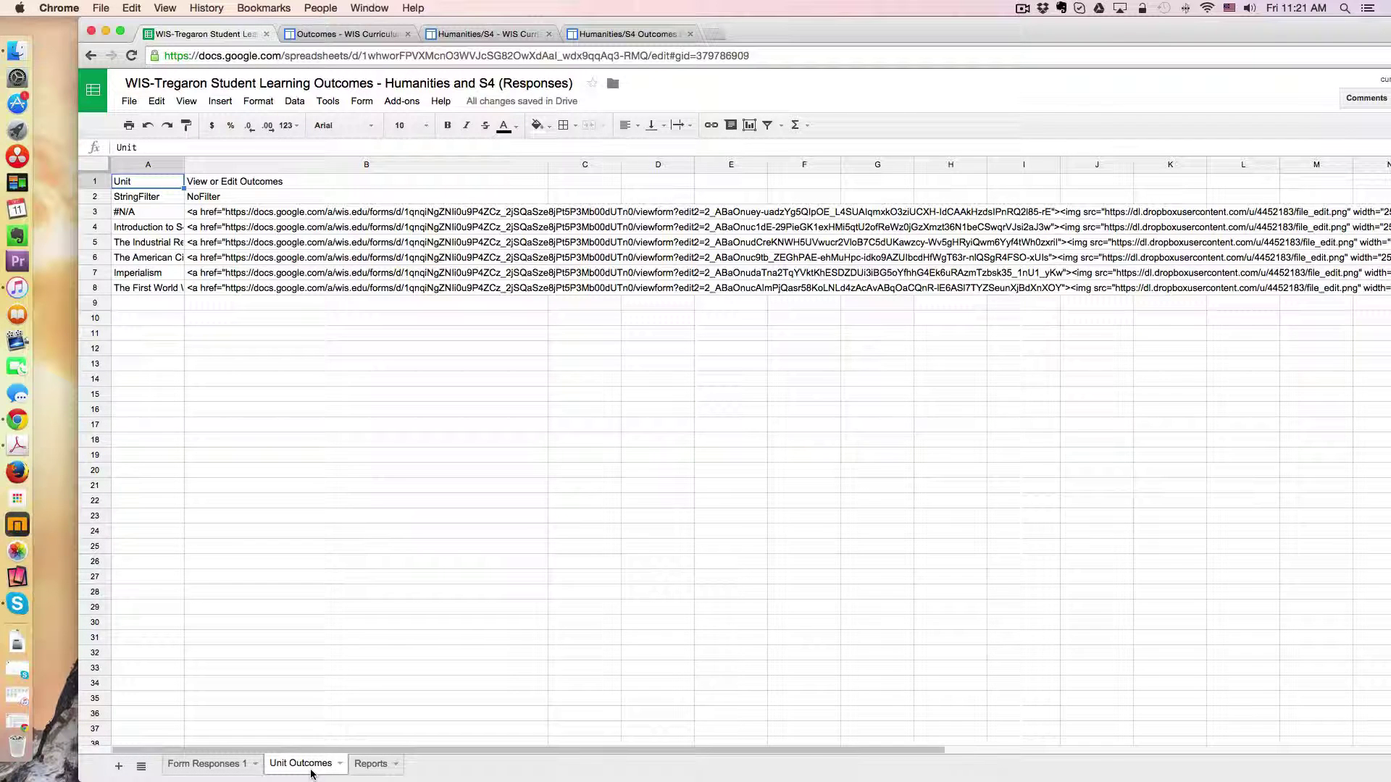
click(144, 228)
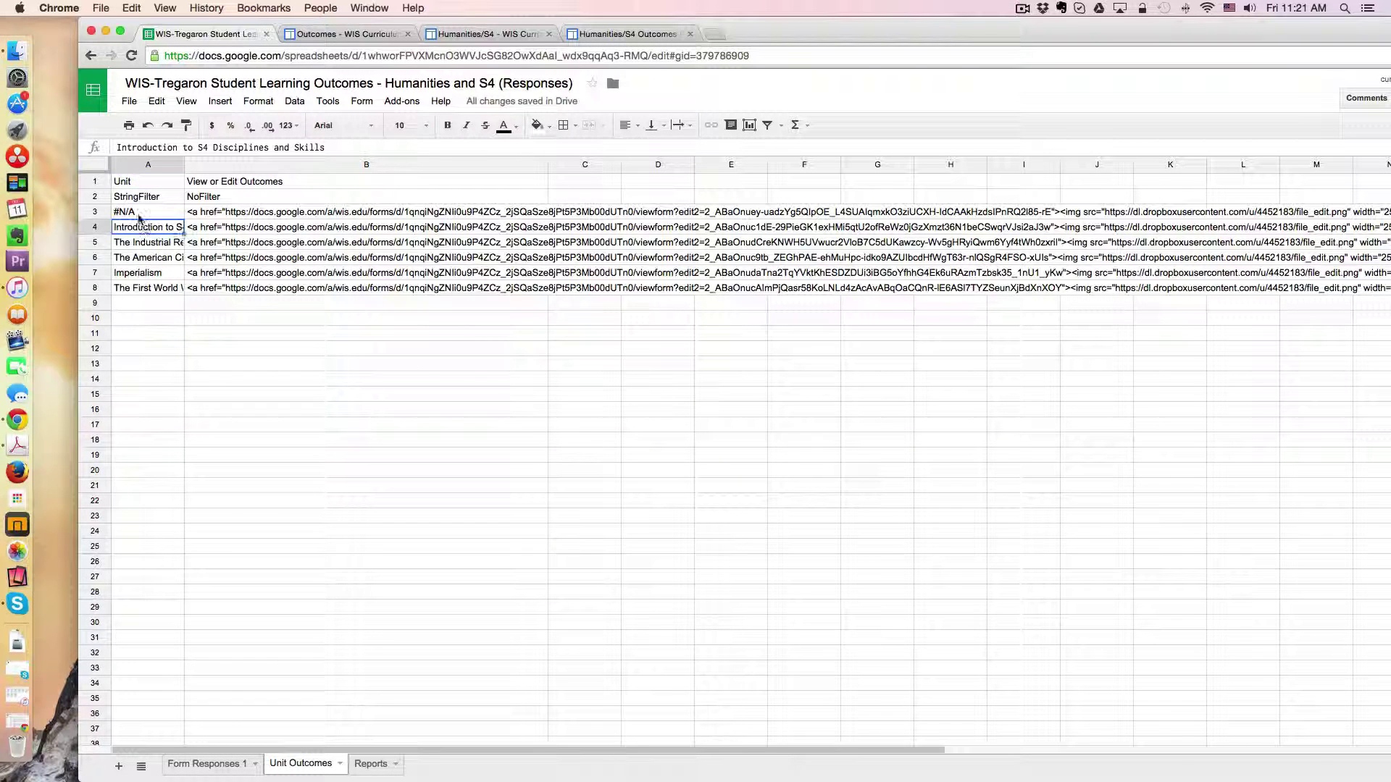
click(139, 215)
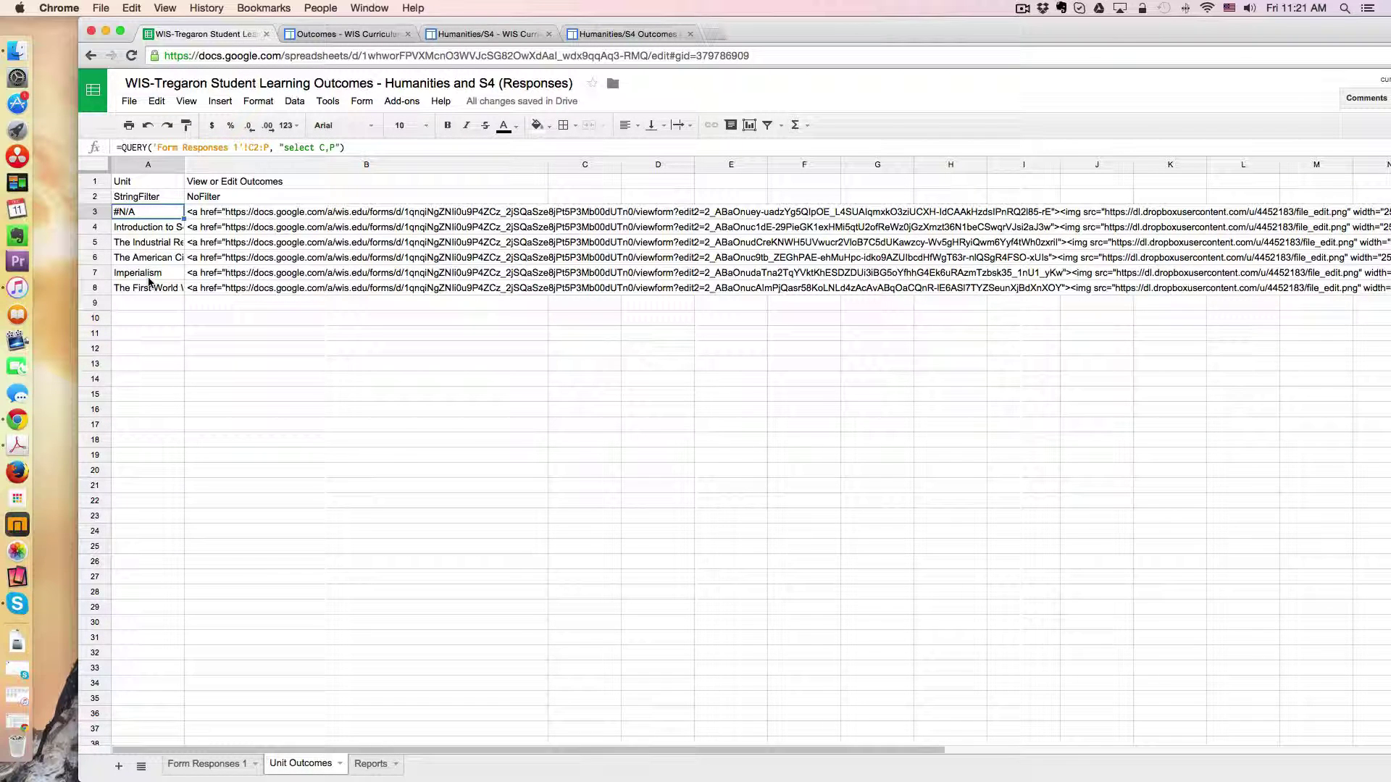
Inspect the COUNTIF formula in cell B2 of the Reports sheet, leaving the formula unedited.
click(372, 766)
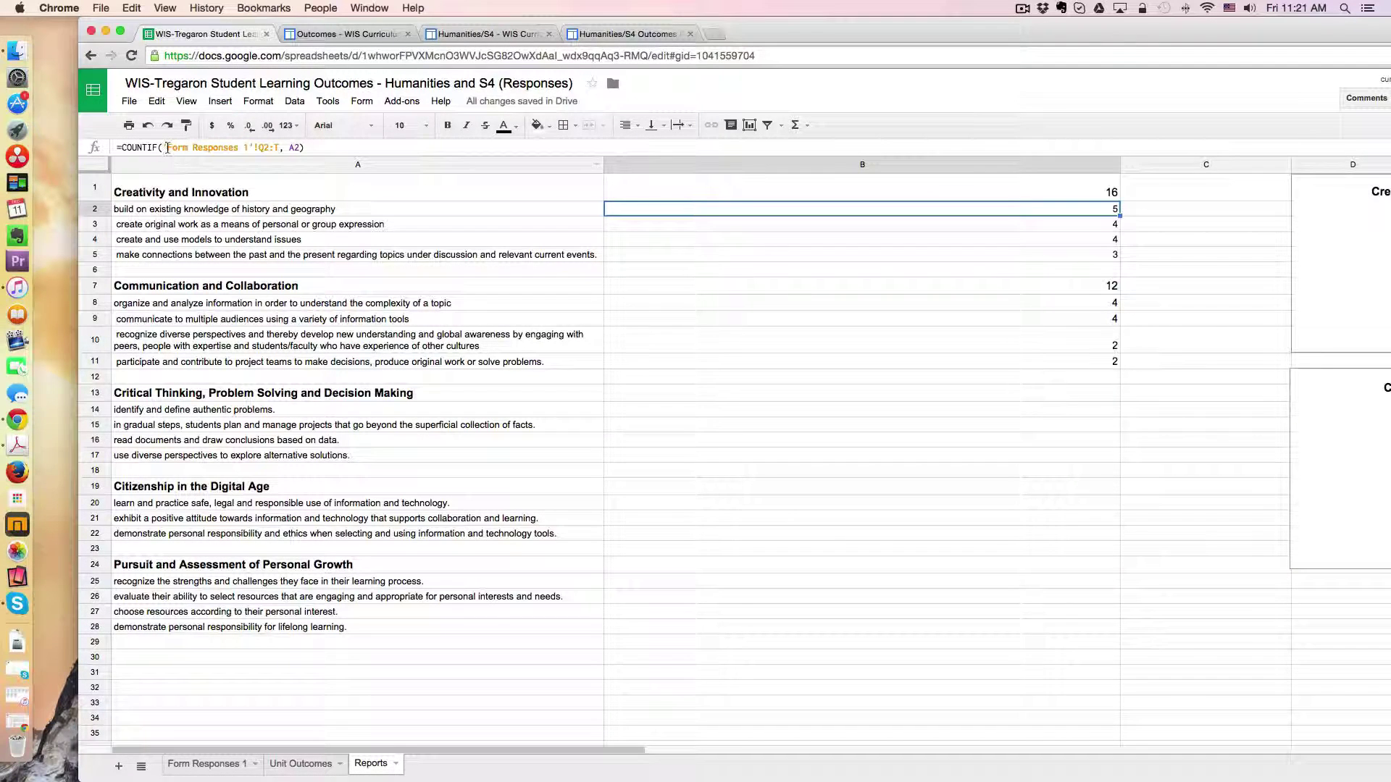
mouse_move(167, 148)
mouse_down()
mouse_move(278, 149)
mouse_move(168, 147)
mouse_up()
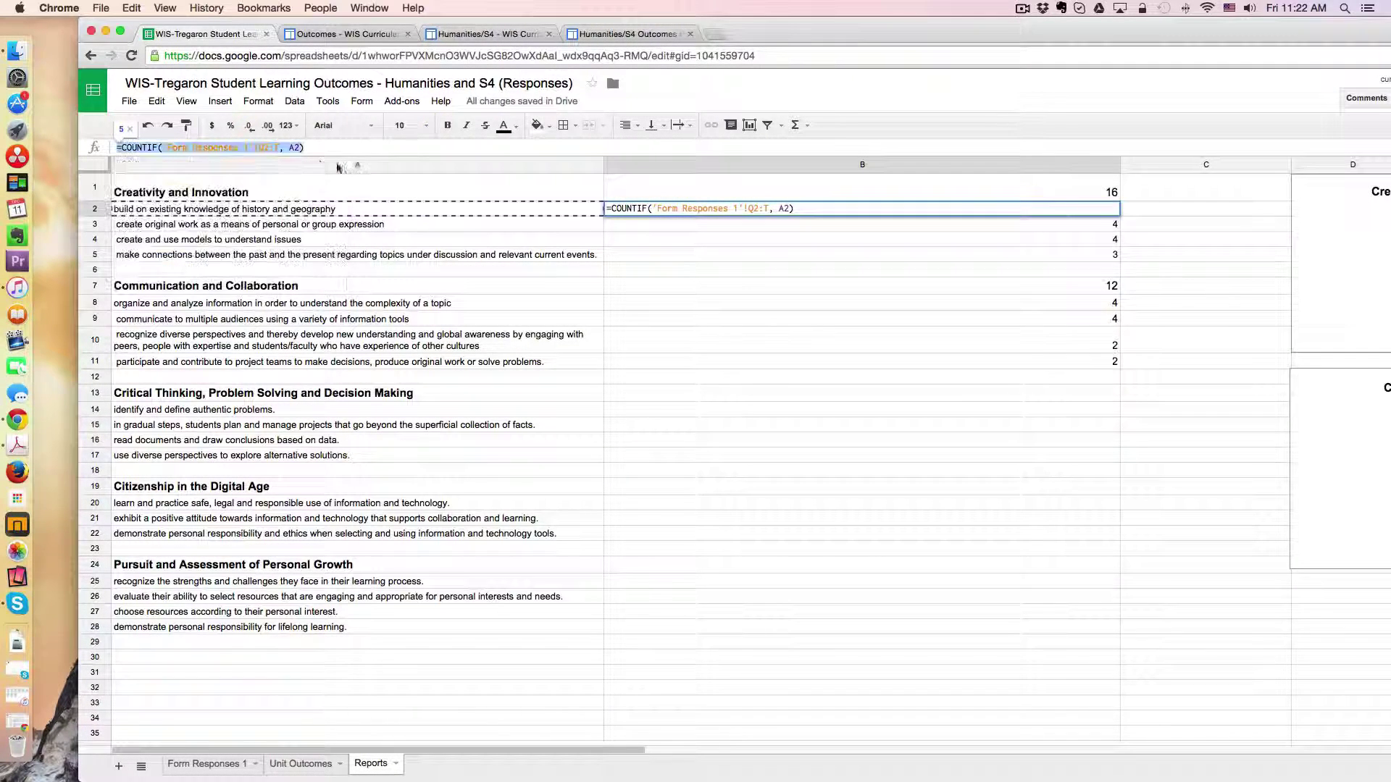
key(super+a)
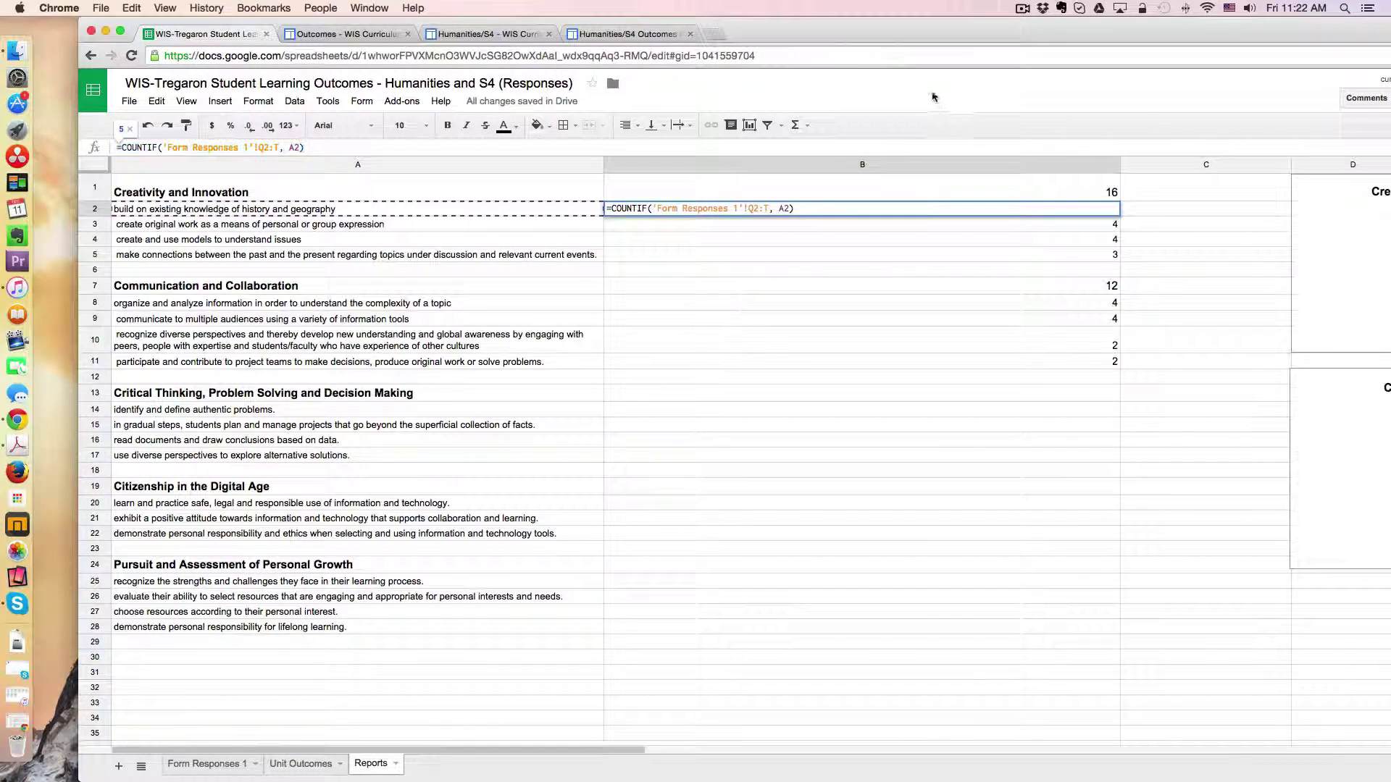
click(877, 227)
key(Up)
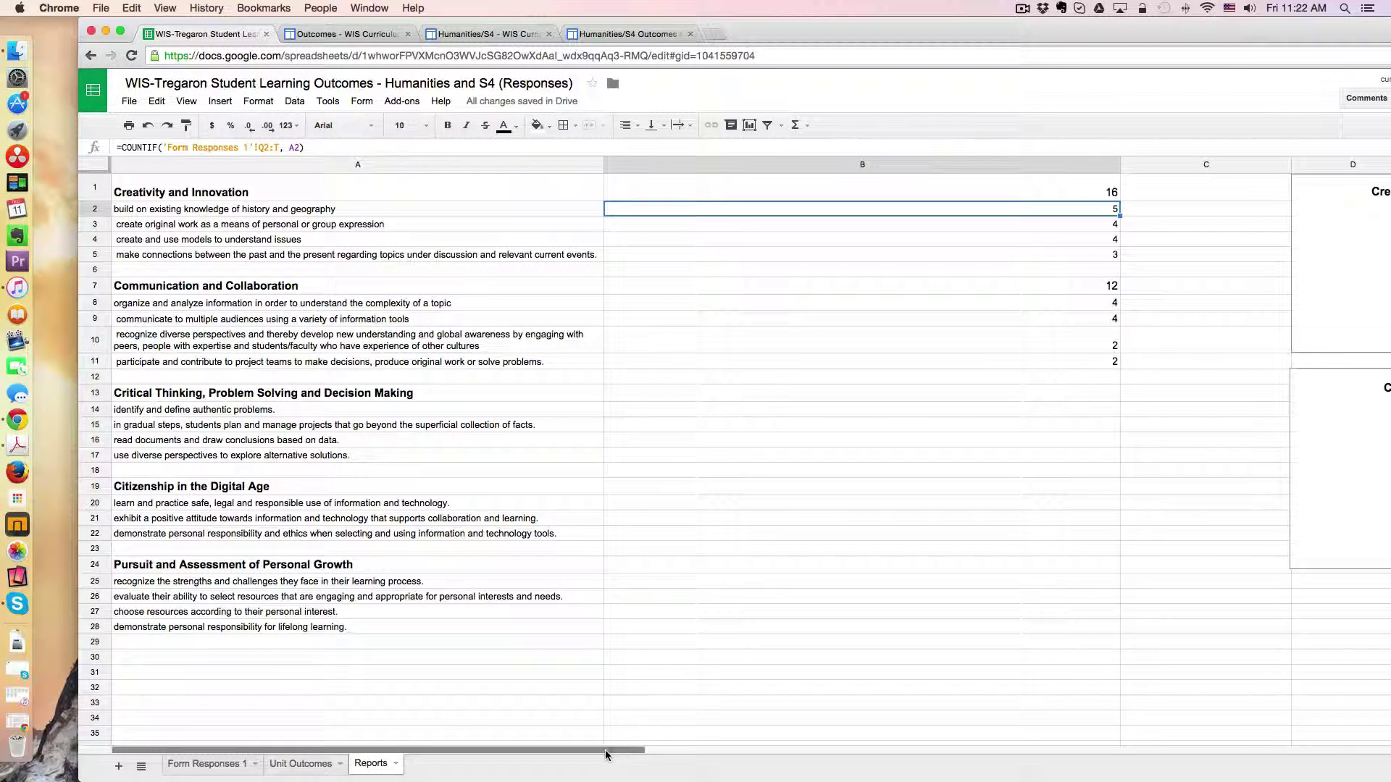
Compare the Reports sheet's outcome counts with the Creativity and Innovation and Communication and Collaboration pie charts.
drag(606, 751, 894, 758)
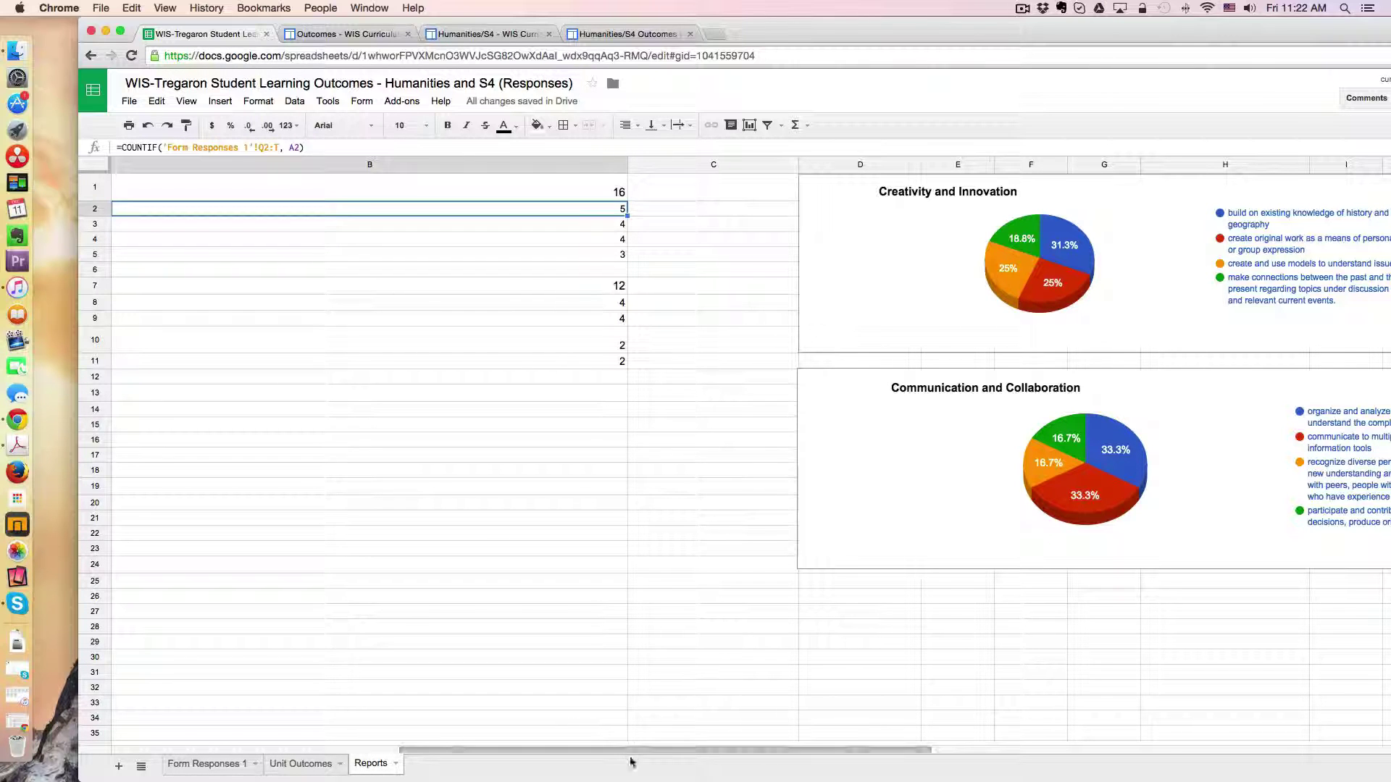
drag(630, 757, 312, 721)
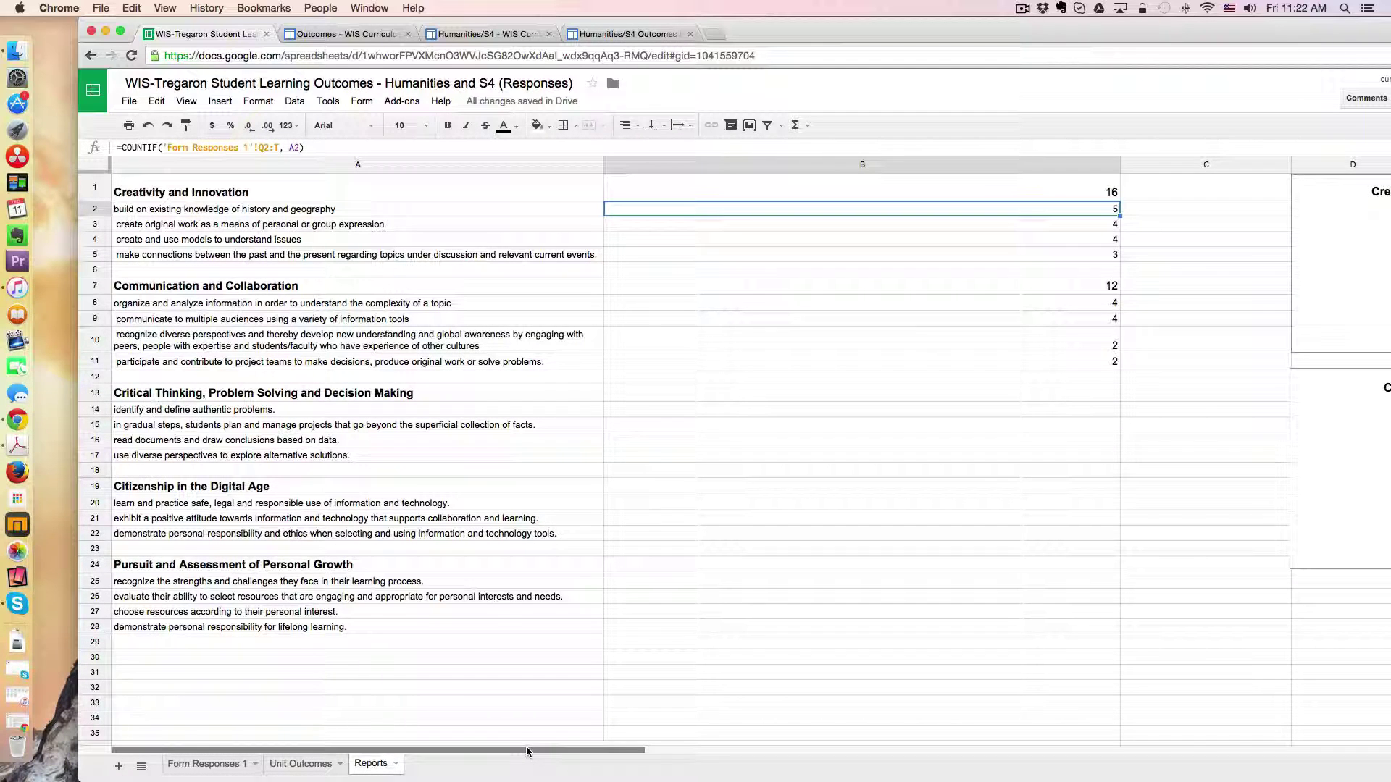
drag(526, 748, 728, 757)
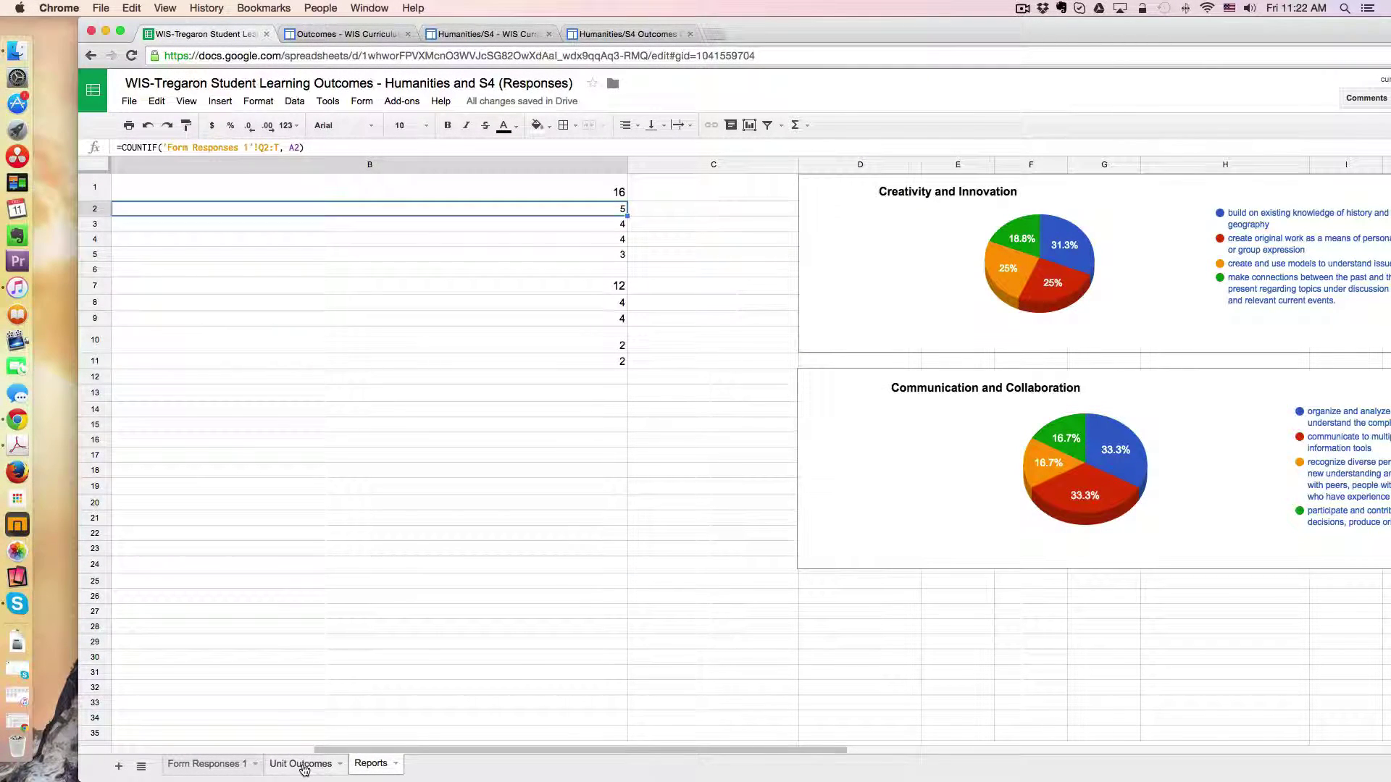